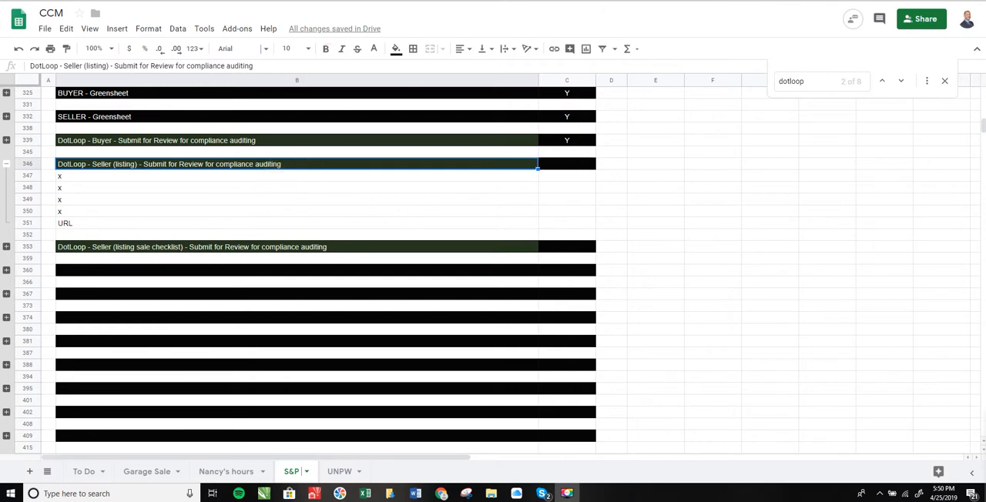
Switch to dotloop and open the New Listing Checklist from the Hillsboro seller loop's Listing 2019 folder to review its items
{"action": "left_click", "coordinate": [477, 0]}
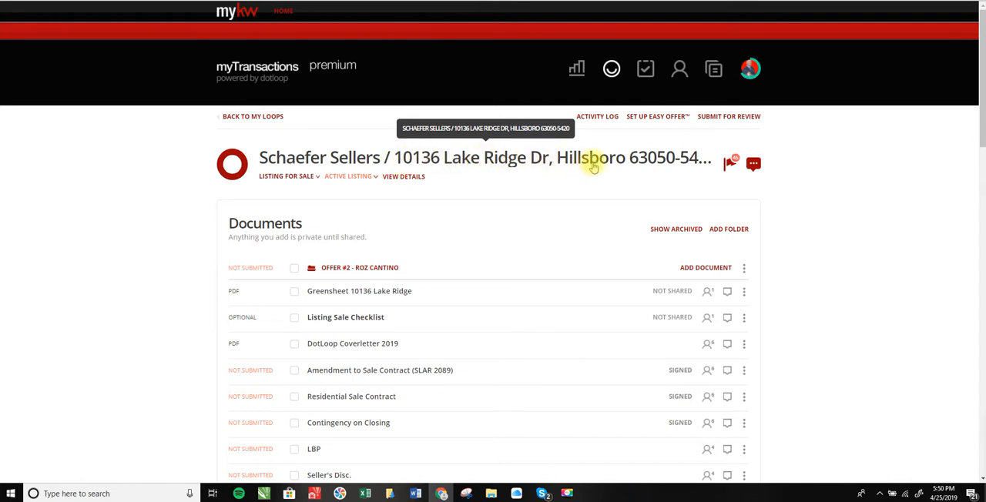
{"action": "scroll", "coordinate": [535, 187], "scroll_direction": "down", "scroll_amount": 5}
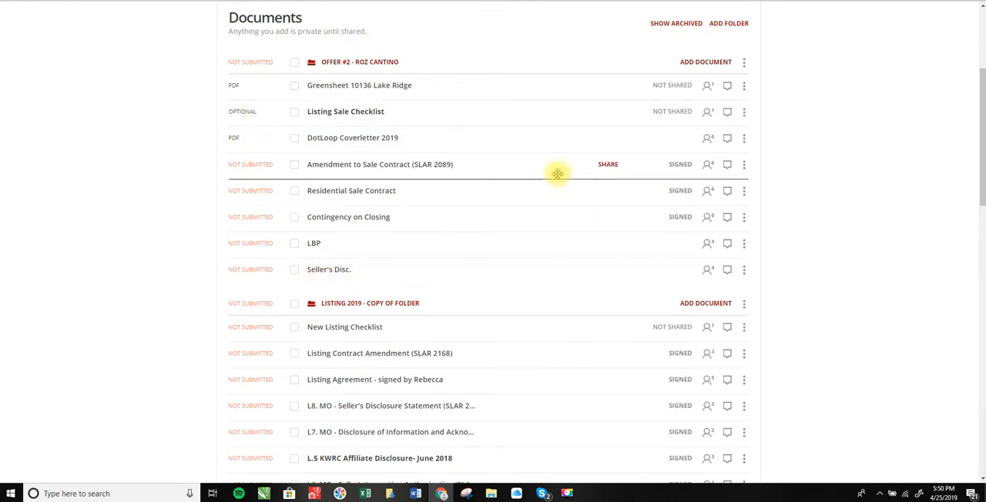
{"action": "scroll", "coordinate": [558, 173], "scroll_direction": "down", "scroll_amount": 2}
{"action": "scroll", "coordinate": [559, 173], "scroll_direction": "down", "scroll_amount": 2}
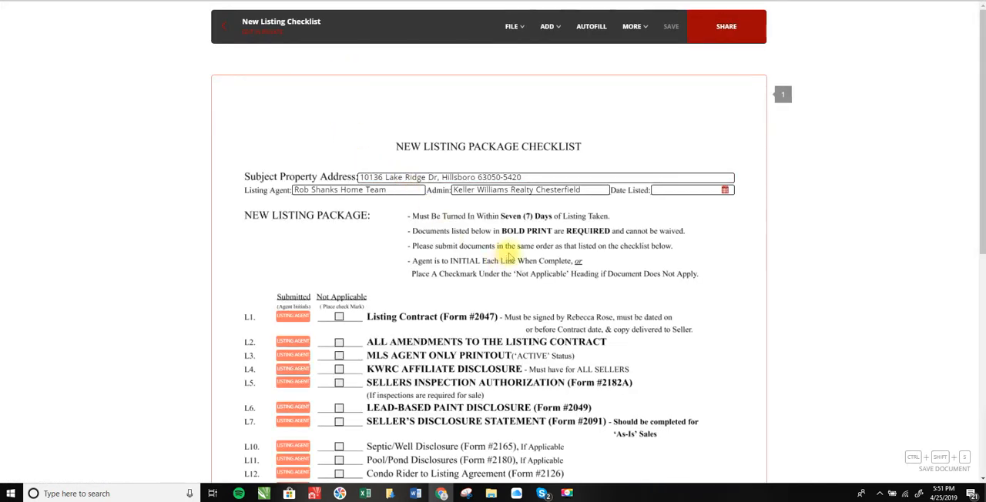
{"action": "scroll", "coordinate": [508, 254], "scroll_direction": "down", "scroll_amount": 2}
{"action": "scroll", "coordinate": [509, 254], "scroll_direction": "down", "scroll_amount": 1}
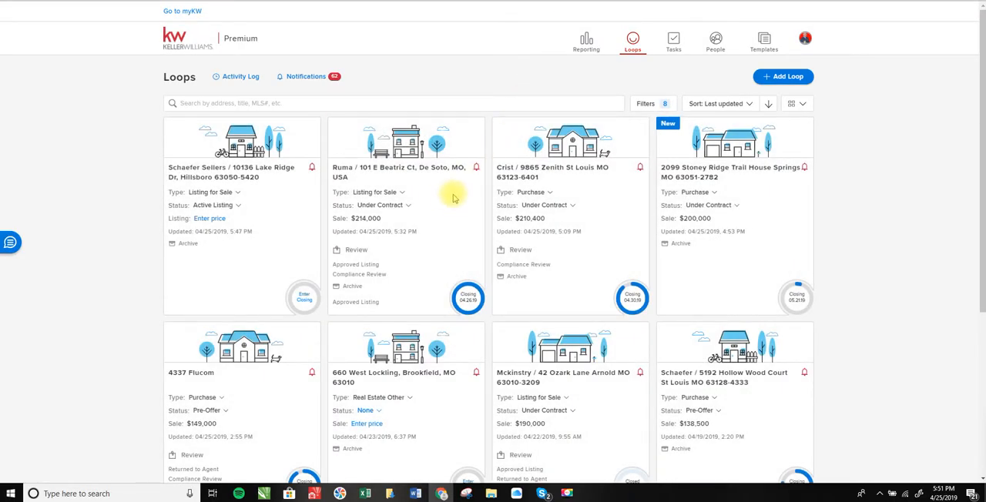
Open the same Hillsboro seller loop from the loops list and bring up the documents in its Listing 2019 folder
{"action": "left_click", "coordinate": [271, 171]}
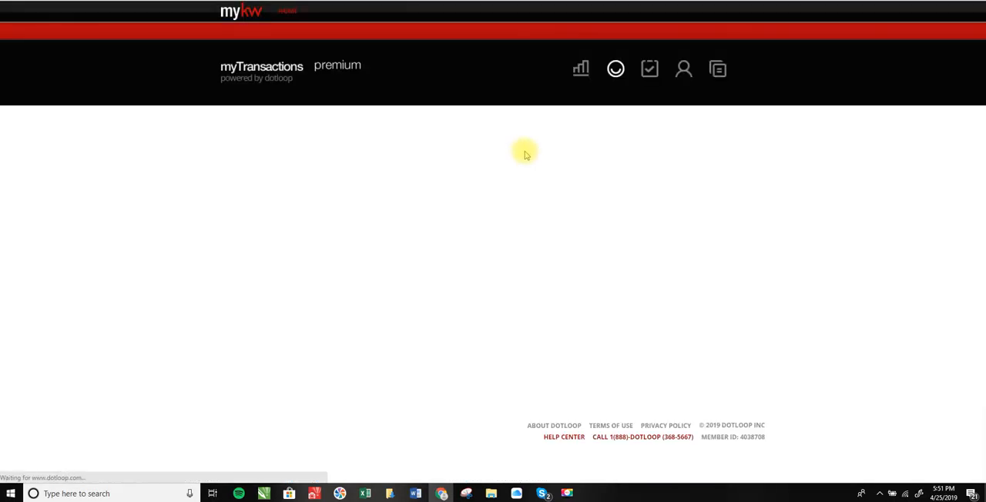
{"action": "scroll", "coordinate": [520, 221], "scroll_direction": "down", "scroll_amount": 2}
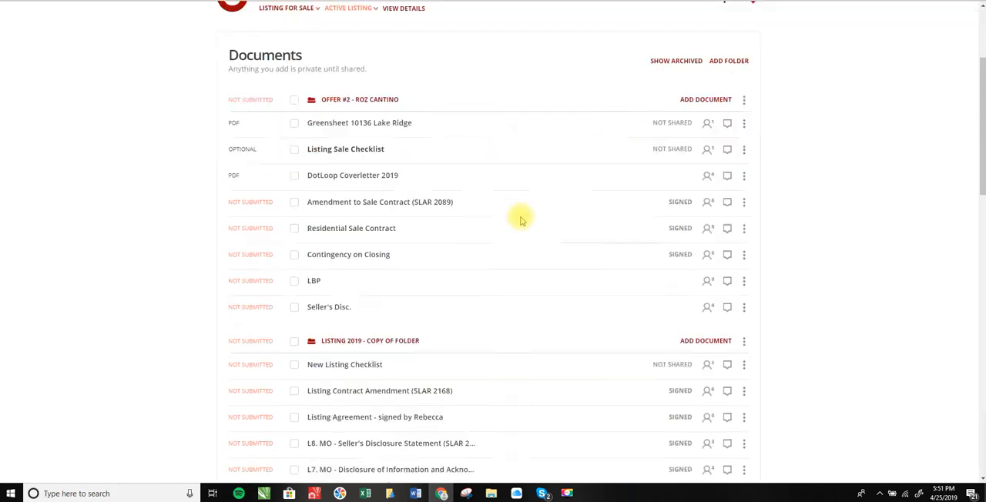
{"action": "scroll", "coordinate": [520, 218], "scroll_direction": "down", "scroll_amount": 3}
{"action": "scroll", "coordinate": [530, 194], "scroll_direction": "down", "scroll_amount": 1}
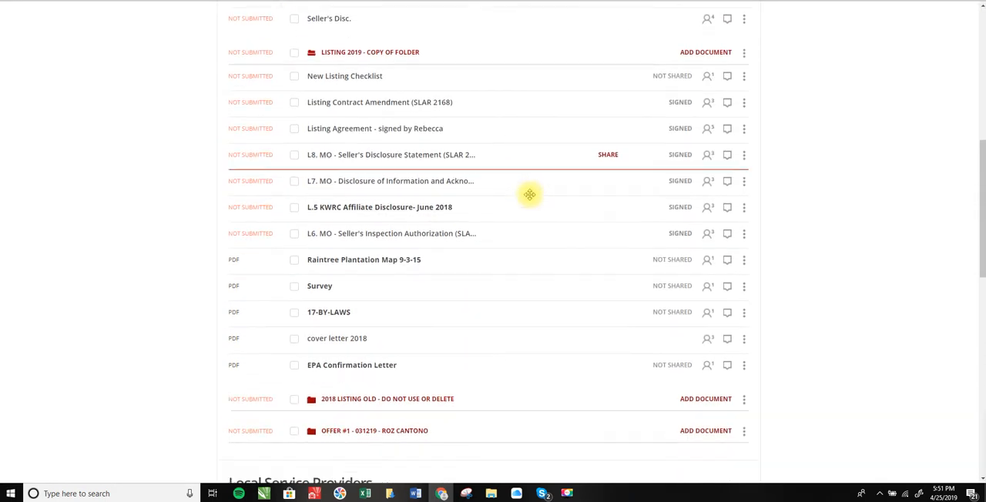
Look up the listing date in the signed Listing Agreement for the New Listing Checklist's Date Listed field
{"action": "left_click", "coordinate": [539, 1]}
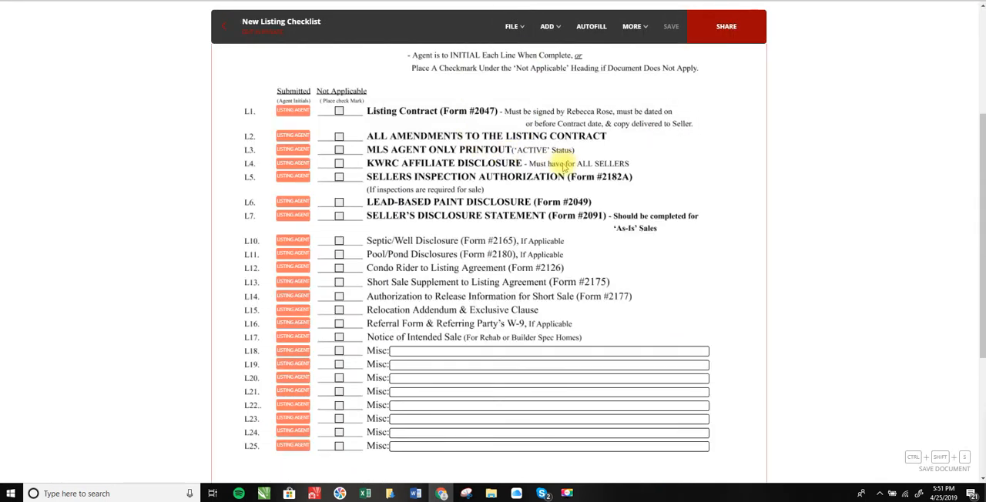
{"action": "scroll", "coordinate": [566, 168], "scroll_direction": "up", "scroll_amount": 2}
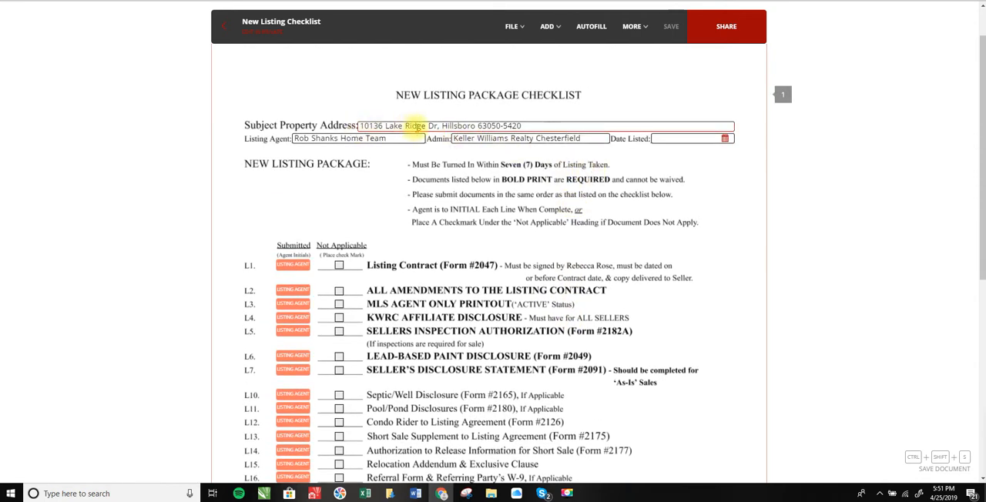
{"action": "left_click", "coordinate": [669, 140]}
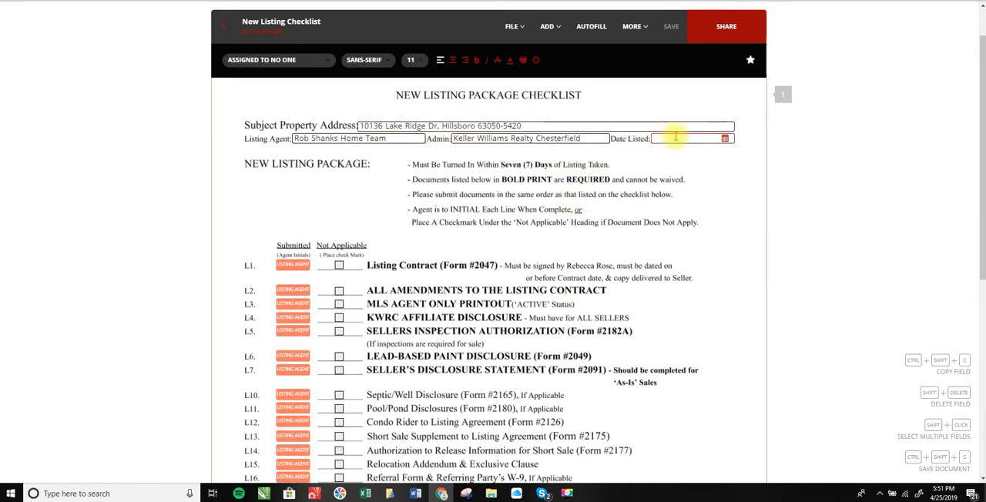
{"action": "left_click", "coordinate": [462, 0]}
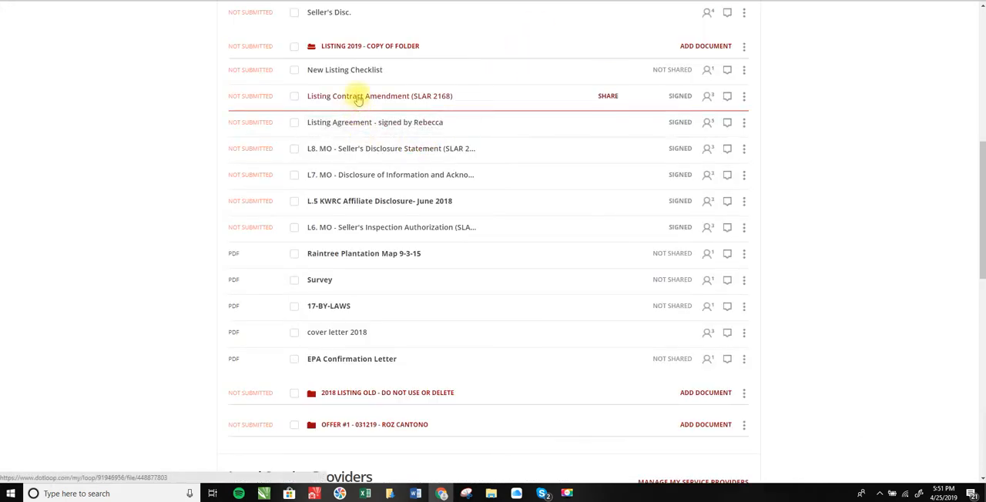
{"action": "left_click", "coordinate": [358, 97]}
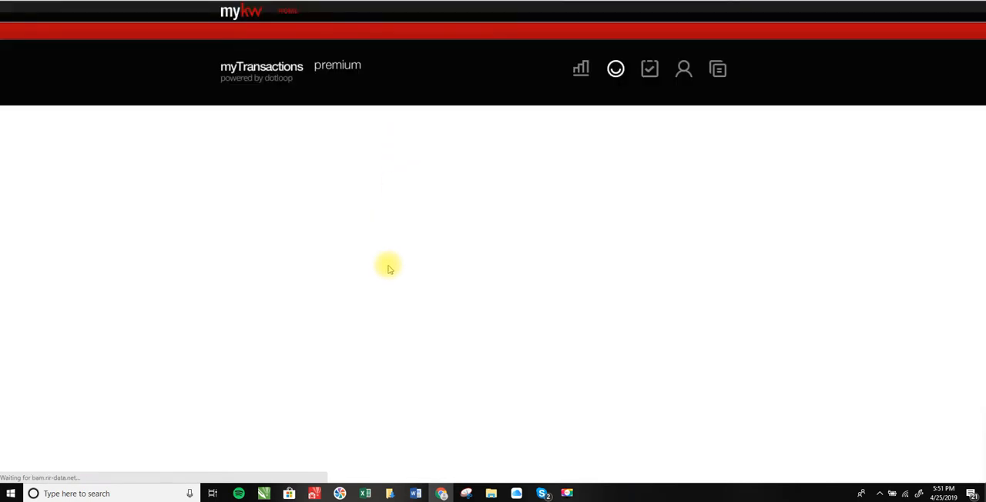
{"action": "scroll", "coordinate": [431, 249], "scroll_direction": "down", "scroll_amount": 3}
{"action": "scroll", "coordinate": [432, 252], "scroll_direction": "up", "scroll_amount": 2}
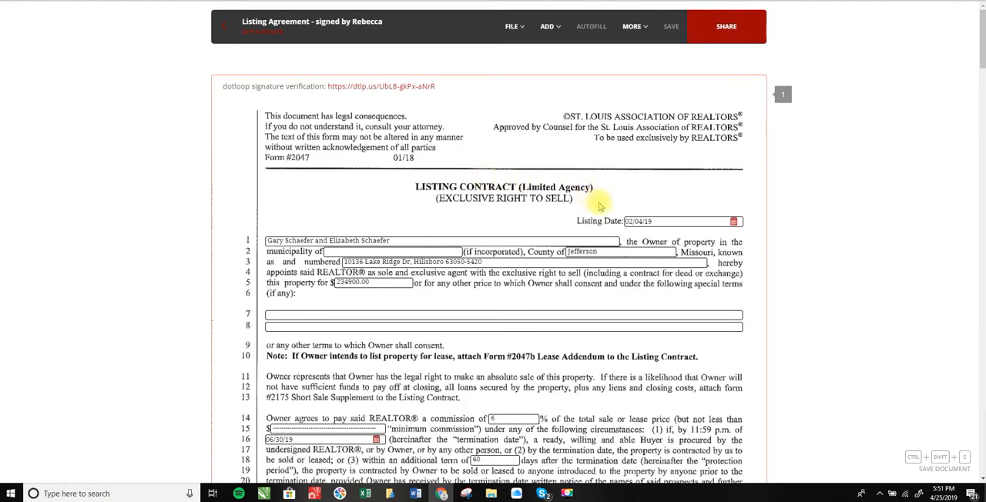
{"action": "left_click", "coordinate": [668, 221]}
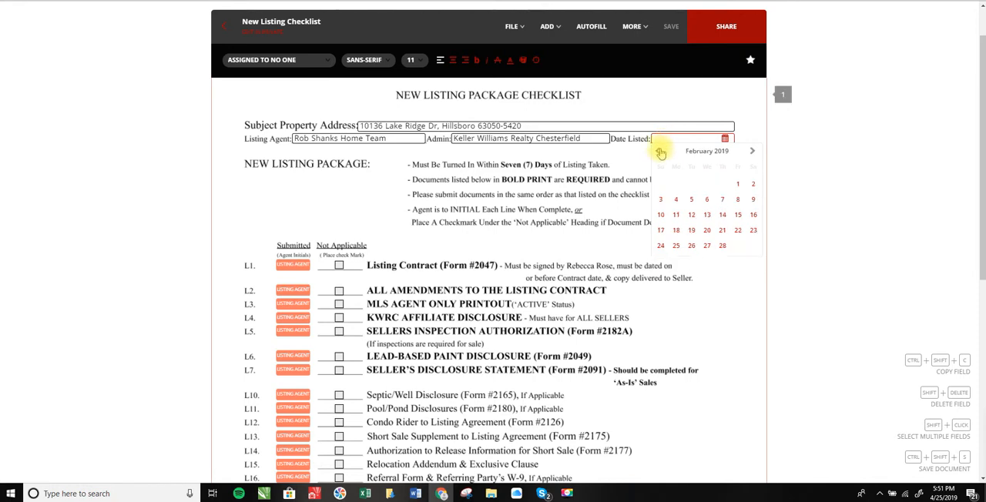
Set Date Listed on the New Listing Checklist to 02/04/2019 and review the submission items
{"action": "left_click", "coordinate": [676, 199]}
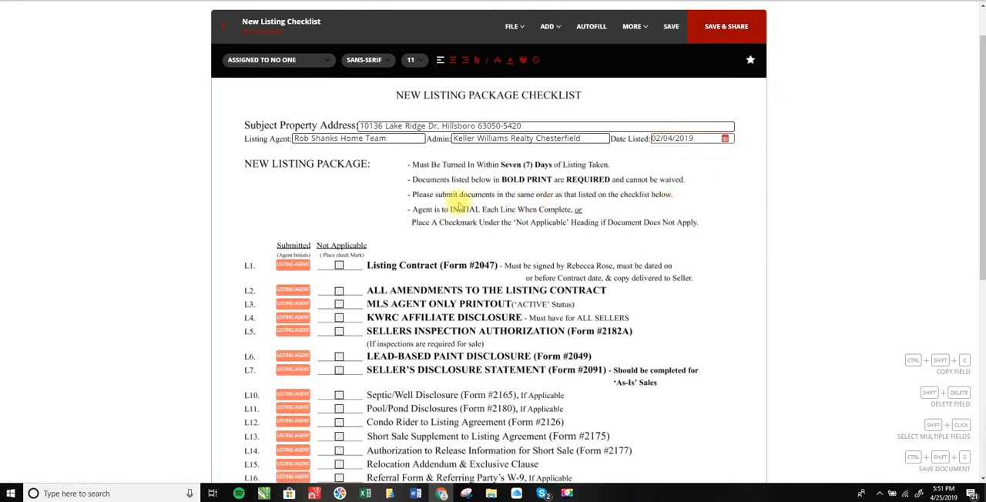
{"action": "scroll", "coordinate": [459, 207], "scroll_direction": "down", "scroll_amount": 2}
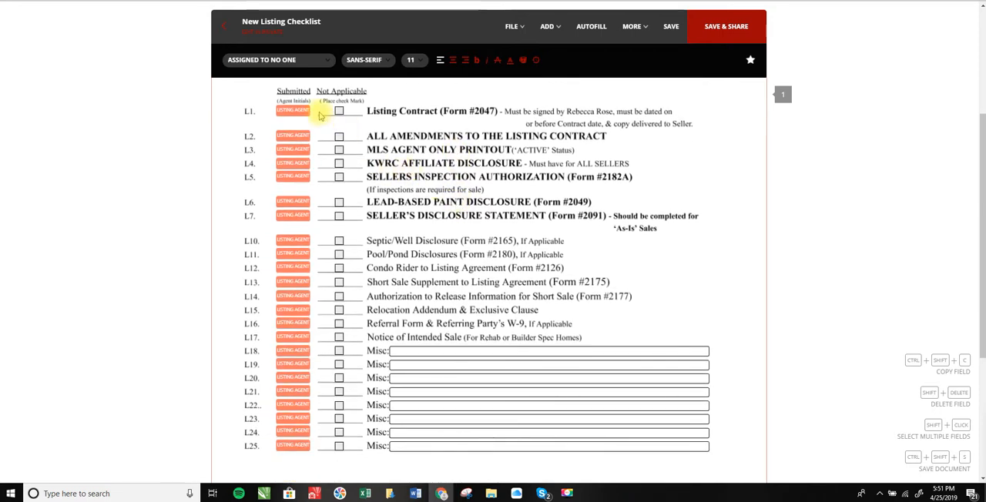
{"action": "scroll", "coordinate": [437, 147], "scroll_direction": "up", "scroll_amount": 1}
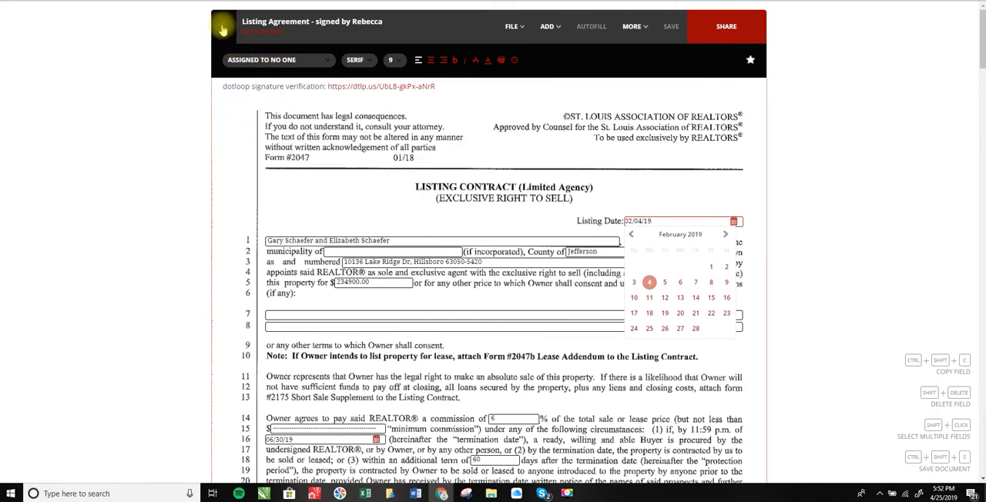
Return to the loop and move the signed Listing Agreement above the Listing Contract Amendment in the Listing 2019 folder
{"action": "left_click", "coordinate": [222, 29]}
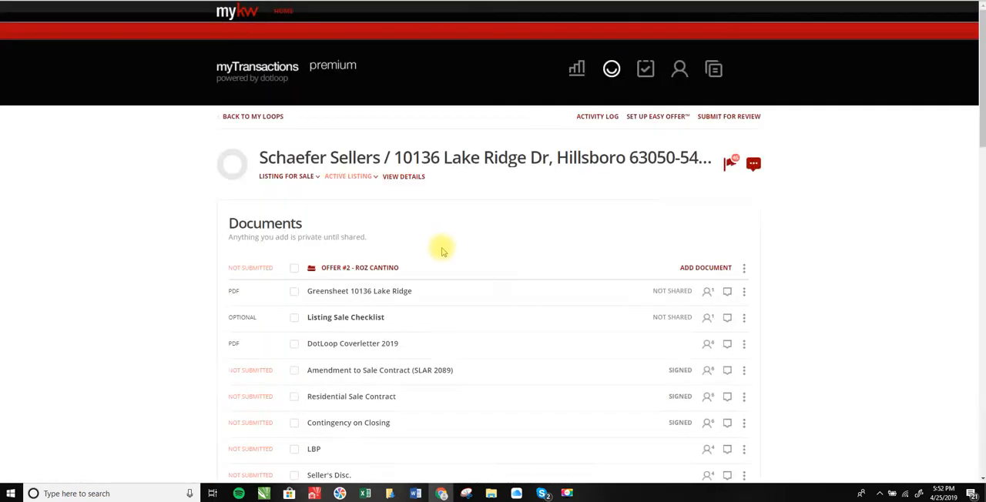
{"action": "scroll", "coordinate": [440, 246], "scroll_direction": "down", "scroll_amount": 5}
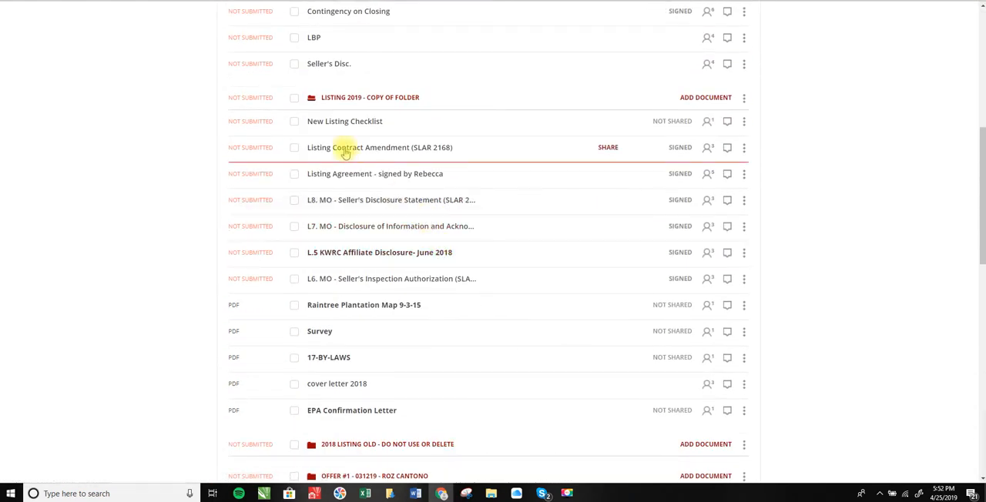
{"action": "left_click_drag", "start_coordinate": [345, 175], "coordinate": [347, 152]}
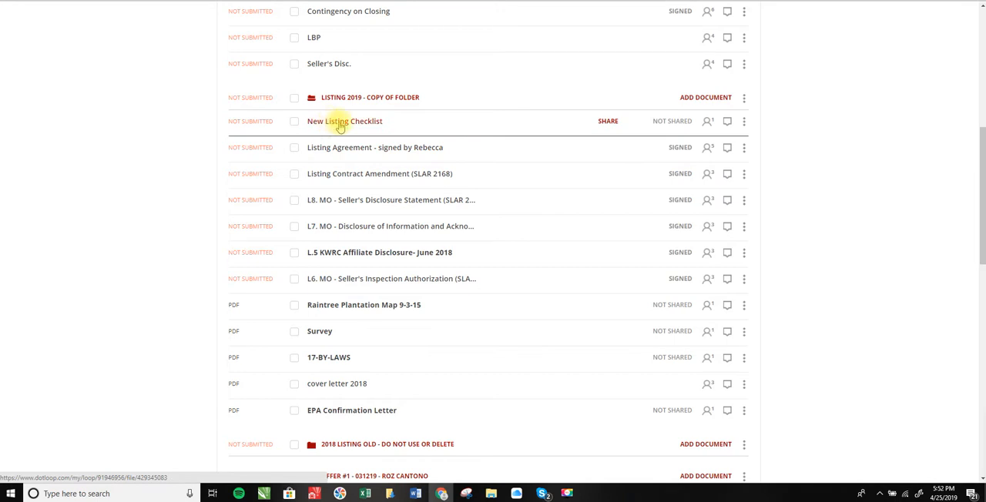
Check the checklist's amendments item, then review the terms and signatures in the Listing Contract Amendment (SLAR 2168) and close it
{"action": "left_click", "coordinate": [340, 127]}
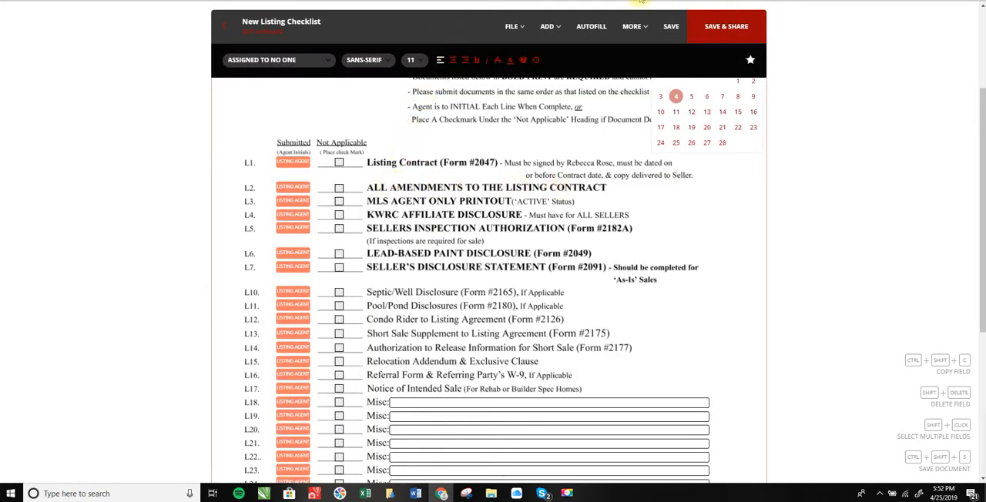
{"action": "left_click", "coordinate": [493, 1]}
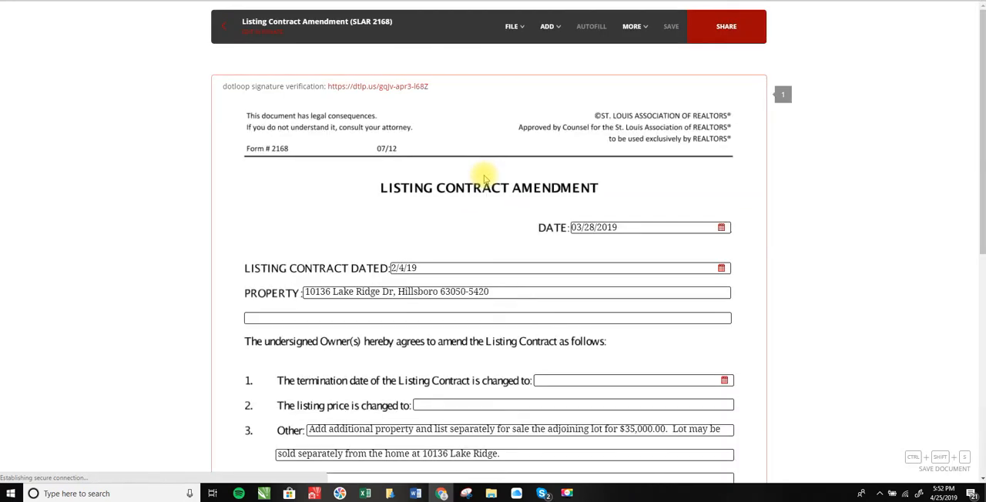
{"action": "scroll", "coordinate": [514, 221], "scroll_direction": "down", "scroll_amount": 2}
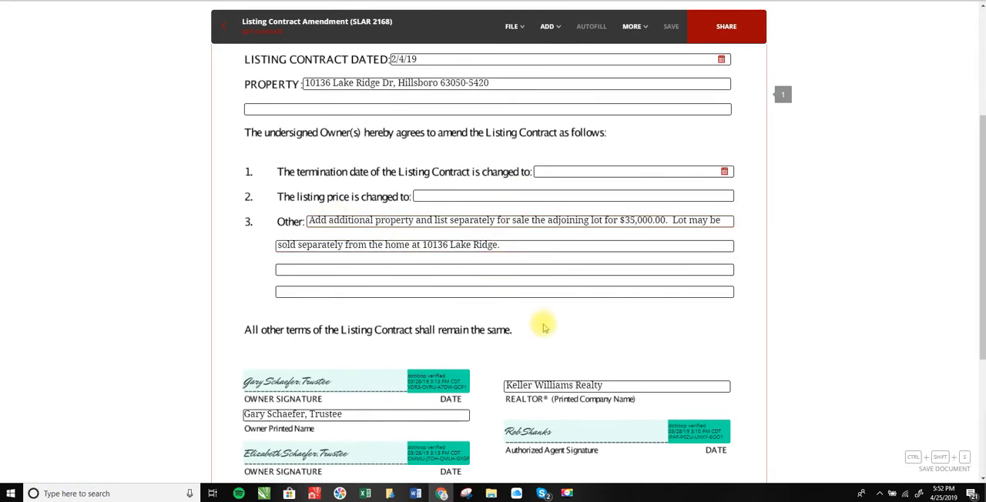
{"action": "scroll", "coordinate": [535, 324], "scroll_direction": "down", "scroll_amount": 2}
{"action": "scroll", "coordinate": [535, 319], "scroll_direction": "up", "scroll_amount": 3}
{"action": "left_click", "coordinate": [224, 22]}
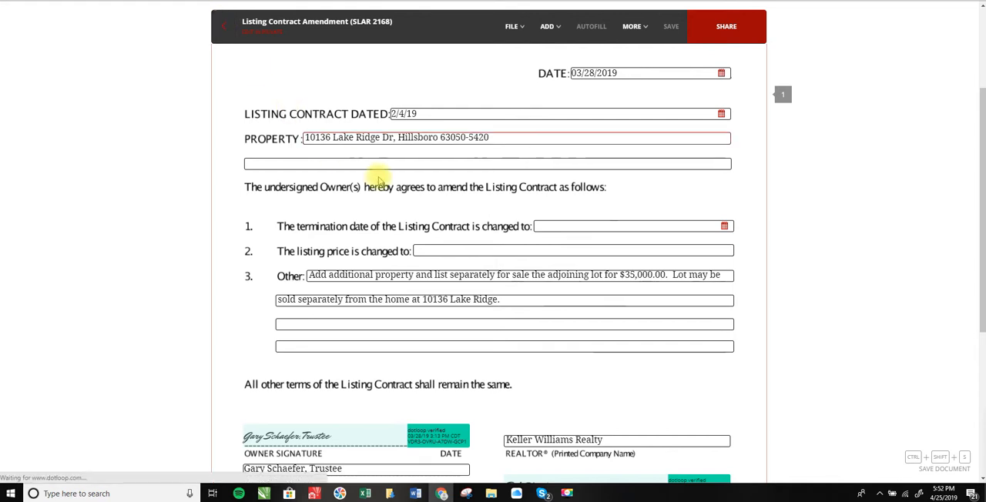
Compare the documents in the loop's folders with the New Listing Checklist, looking for the MLS agent only printout
{"action": "scroll", "coordinate": [416, 243], "scroll_direction": "down", "scroll_amount": 2}
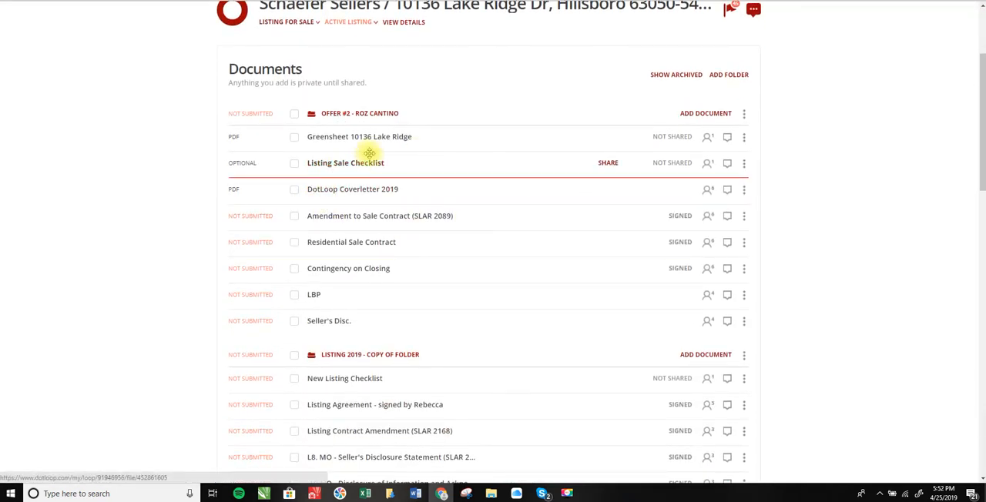
{"action": "scroll", "coordinate": [369, 153], "scroll_direction": "down", "scroll_amount": 4}
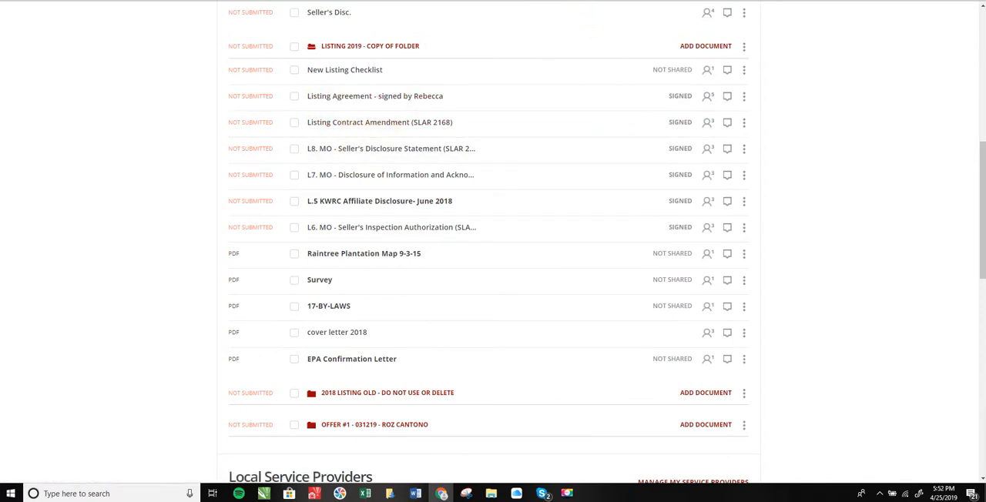
{"action": "left_click", "coordinate": [582, 1]}
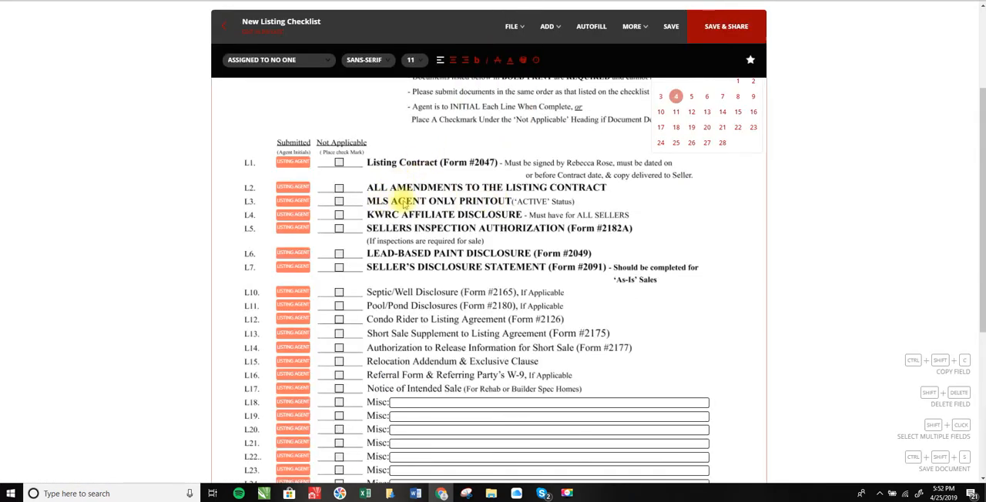
{"action": "left_click", "coordinate": [447, 1]}
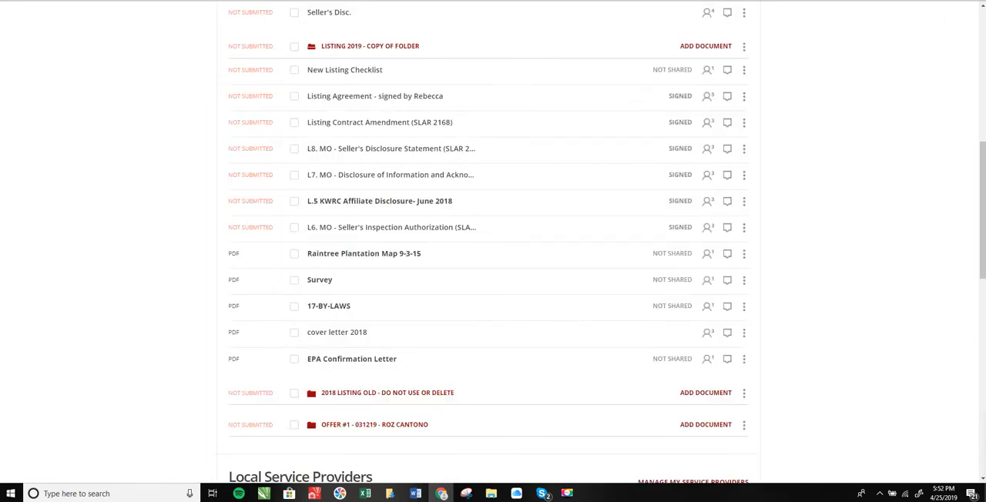
{"action": "scroll", "coordinate": [377, 289], "scroll_direction": "up", "scroll_amount": 1}
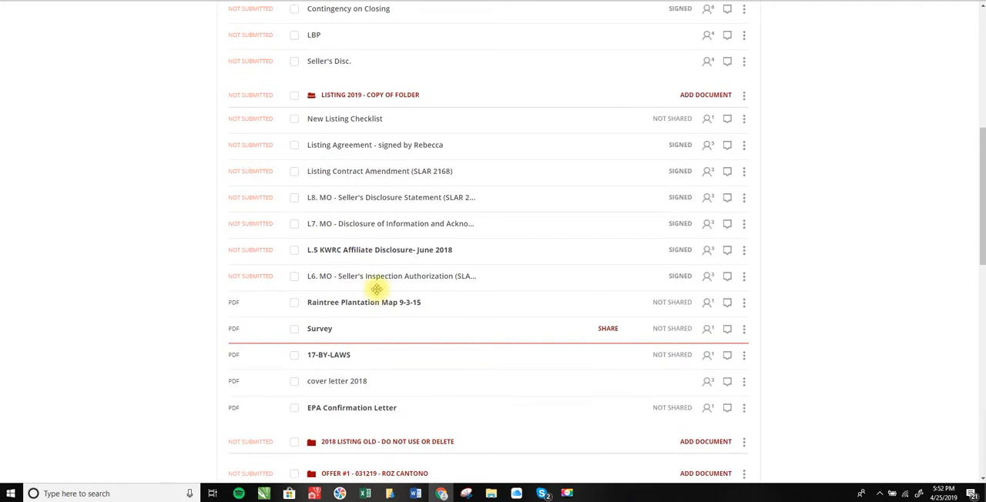
{"action": "scroll", "coordinate": [387, 389], "scroll_direction": "up", "scroll_amount": 3}
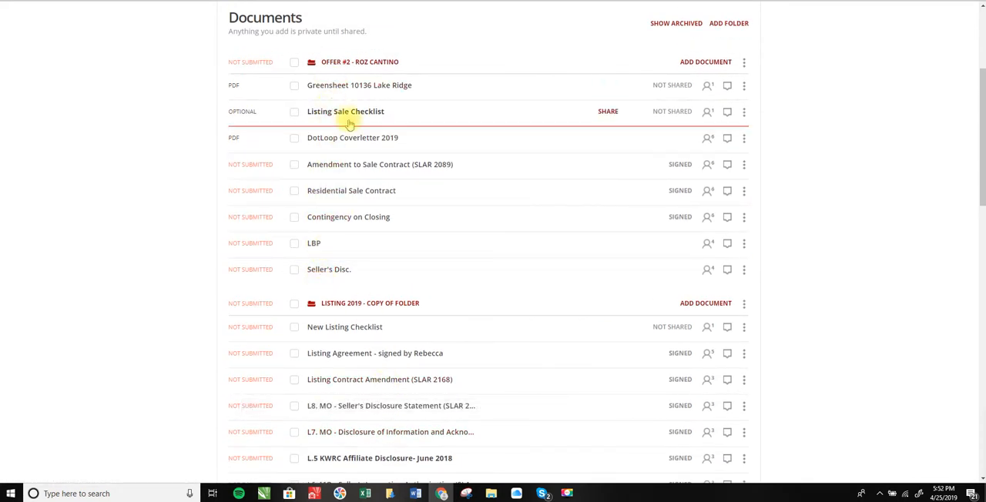
{"action": "scroll", "coordinate": [404, 179], "scroll_direction": "down", "scroll_amount": 5}
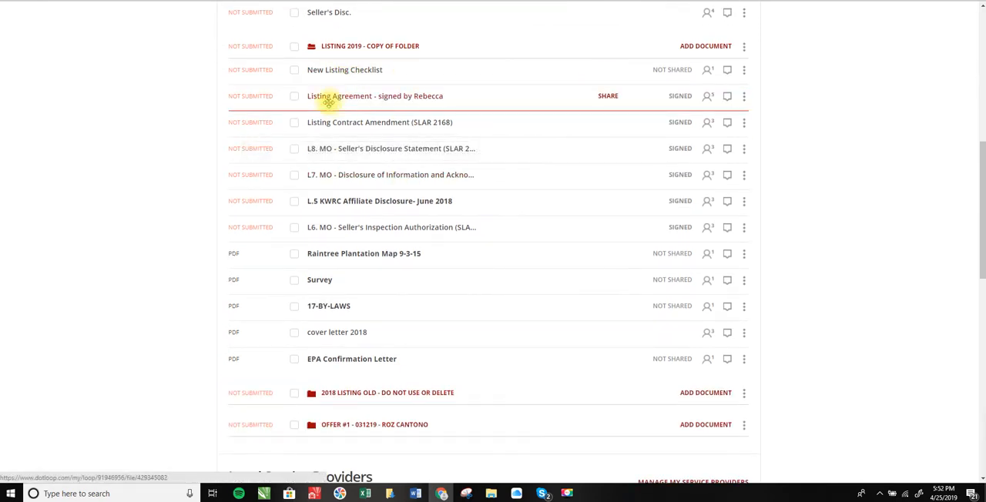
Switch to Matrix and open the loop property's full listing detail from My Listings on the home page
{"action": "key", "text": "ctrl+Tab"}
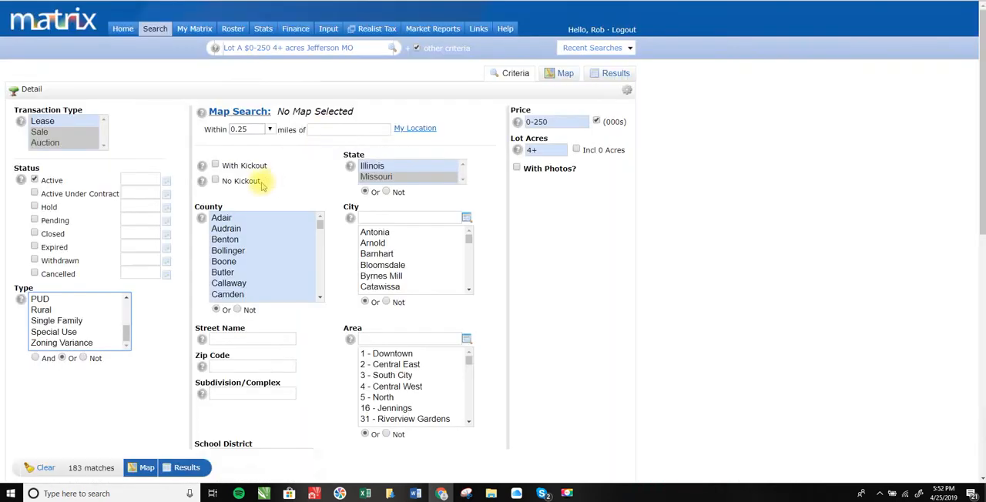
{"action": "left_click", "coordinate": [122, 28]}
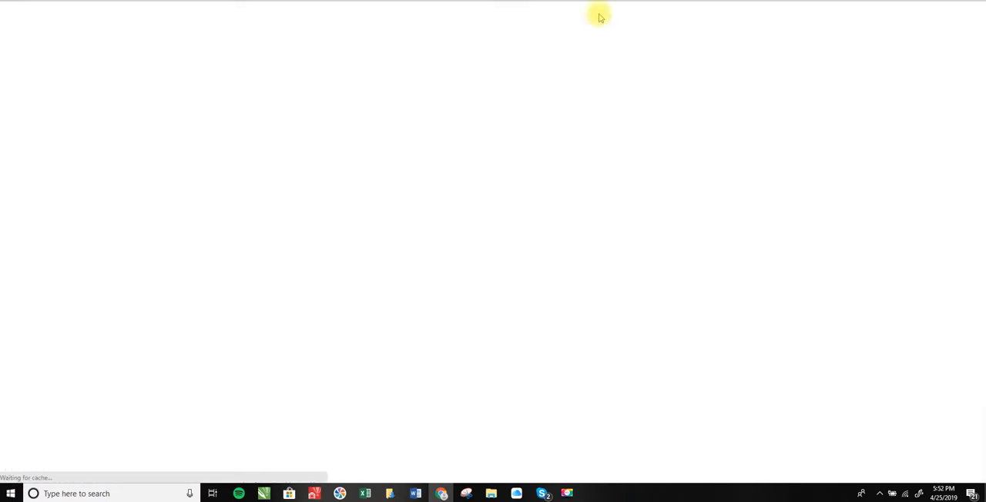
{"action": "left_click", "coordinate": [542, 109]}
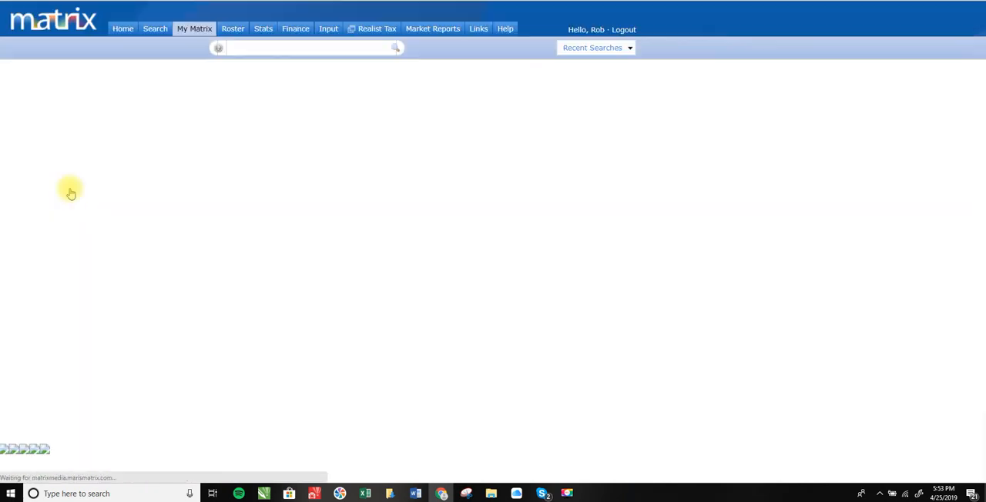
{"action": "scroll", "coordinate": [261, 262], "scroll_direction": "down", "scroll_amount": 5}
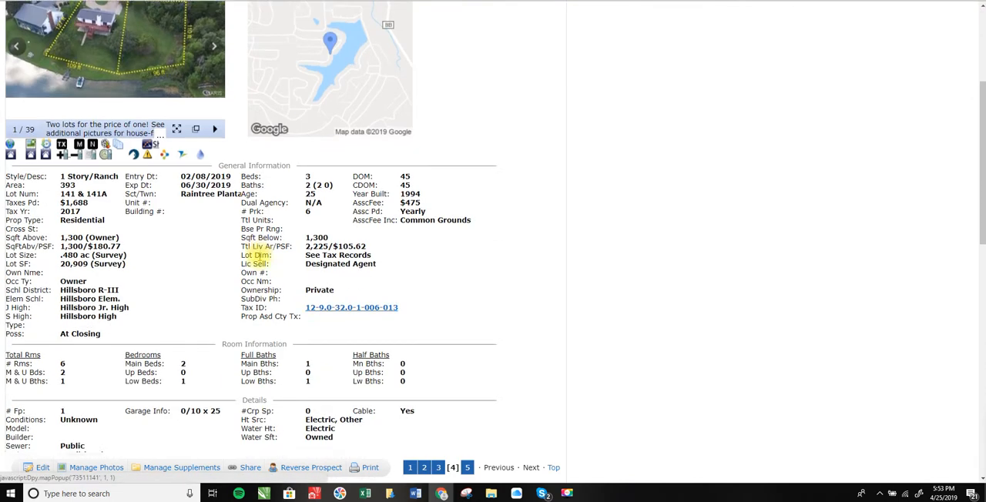
Print the listing to PDF in the Agent Only Format
{"action": "left_click", "coordinate": [369, 469]}
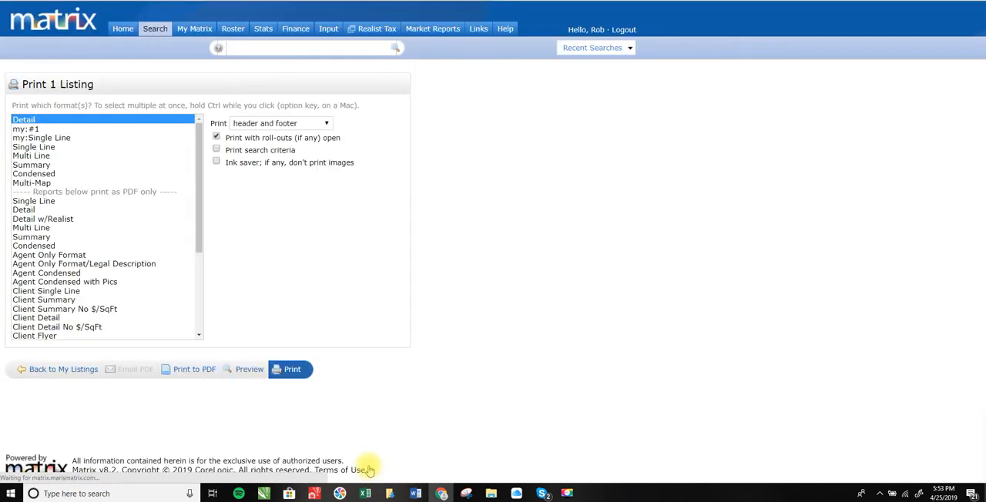
{"action": "left_click", "coordinate": [26, 255]}
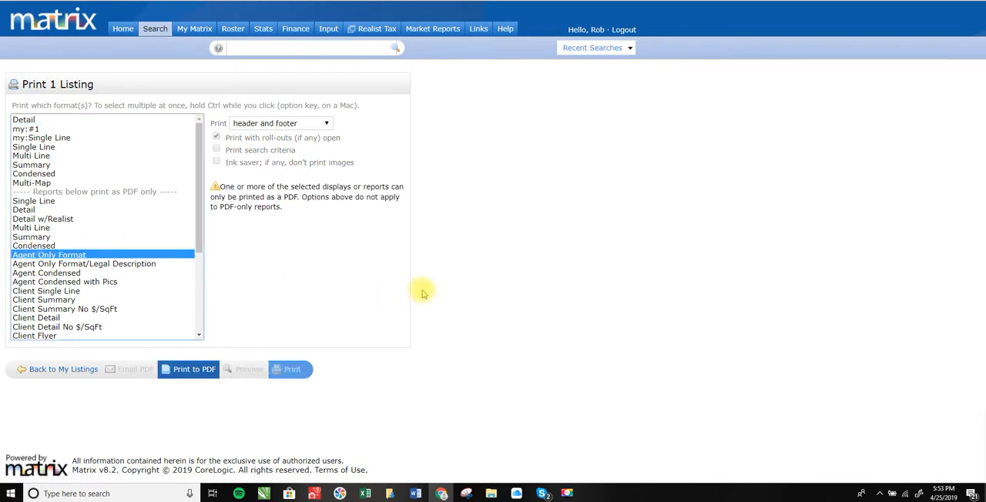
{"action": "left_click", "coordinate": [188, 371]}
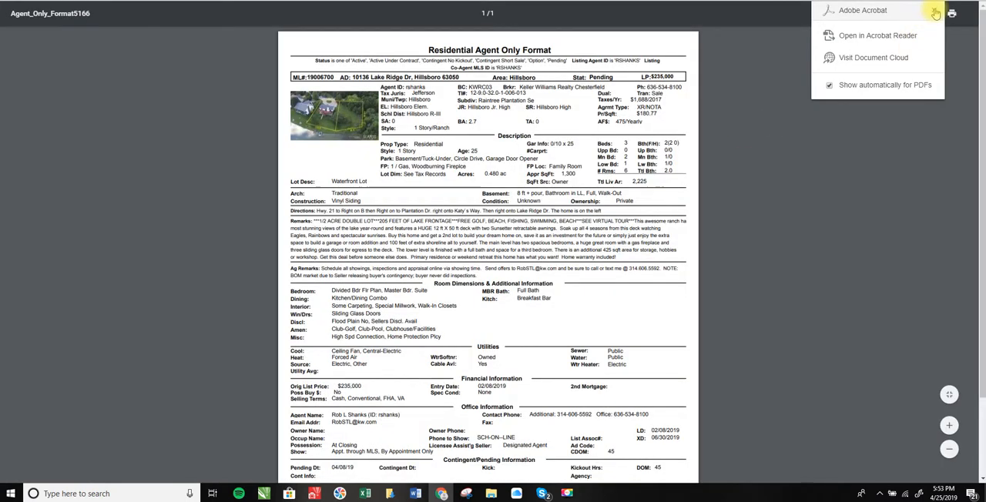
Download the PDF to Downloads, naming it "MLS Agent Only" plus the property's street number and name, and close its views
{"action": "left_click", "coordinate": [935, 13]}
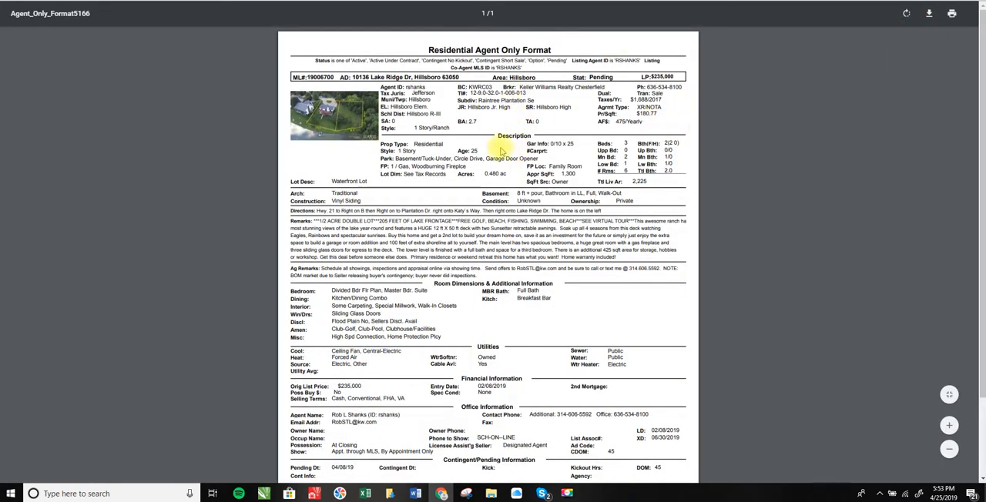
{"action": "left_click", "coordinate": [930, 15]}
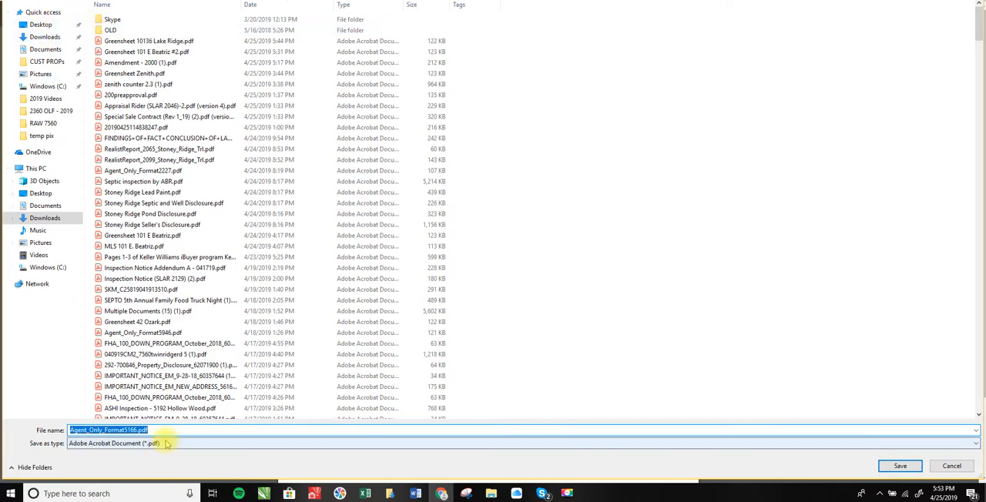
{"action": "type", "text": "MLS"}
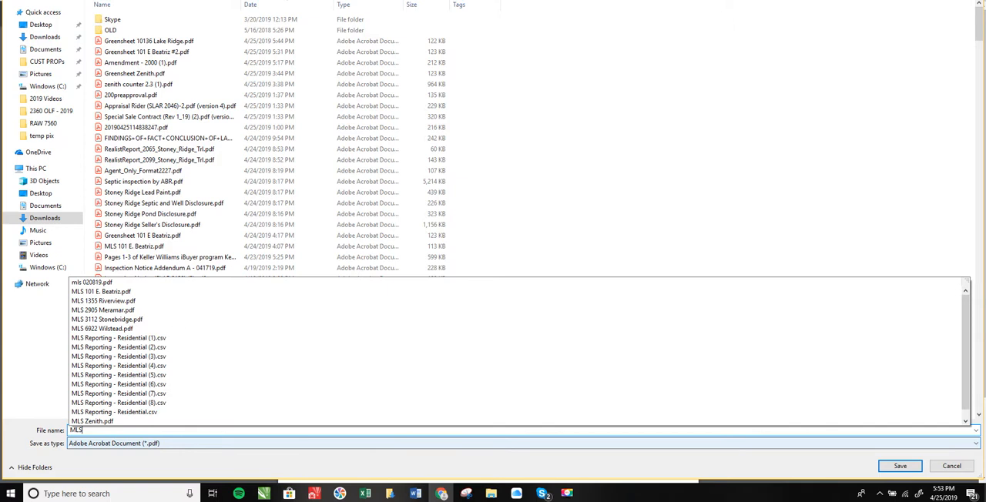
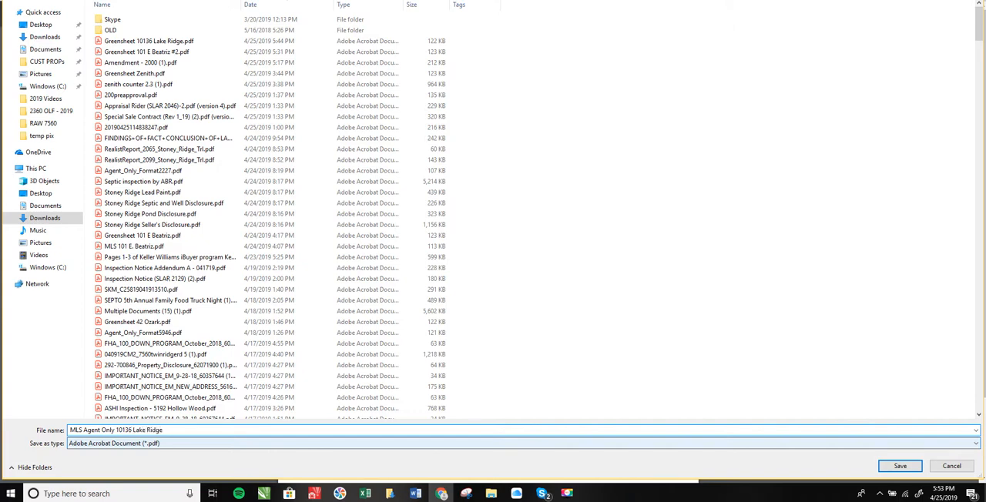
{"action": "left_click", "coordinate": [899, 466]}
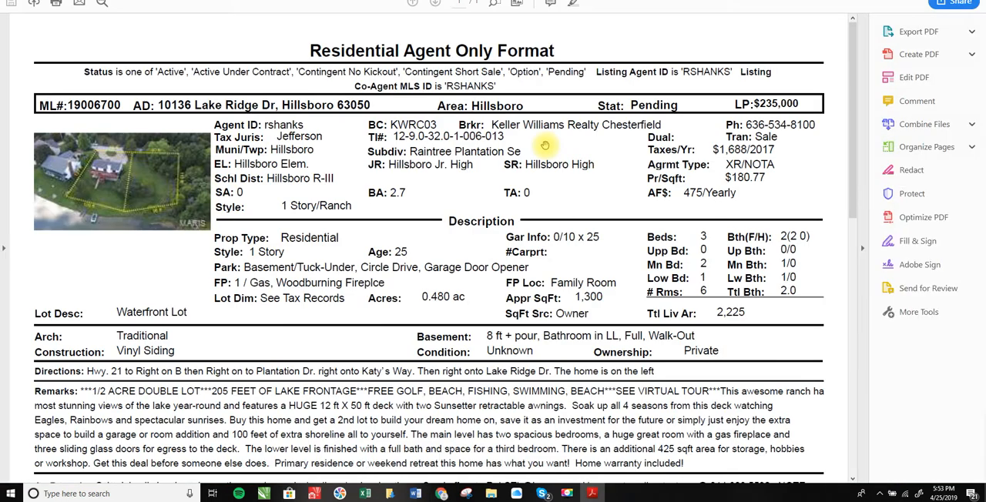
{"action": "key", "text": "alt+F4"}
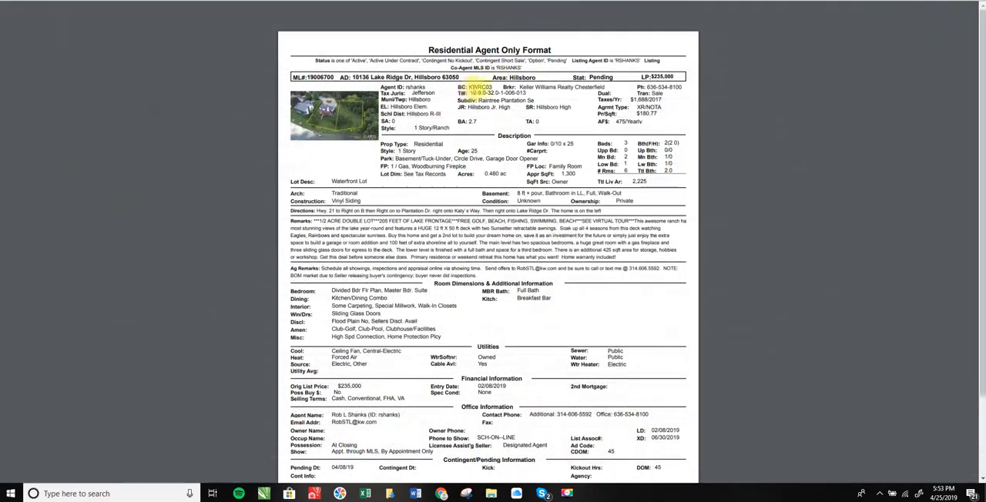
{"action": "key", "text": "ctrl+w"}
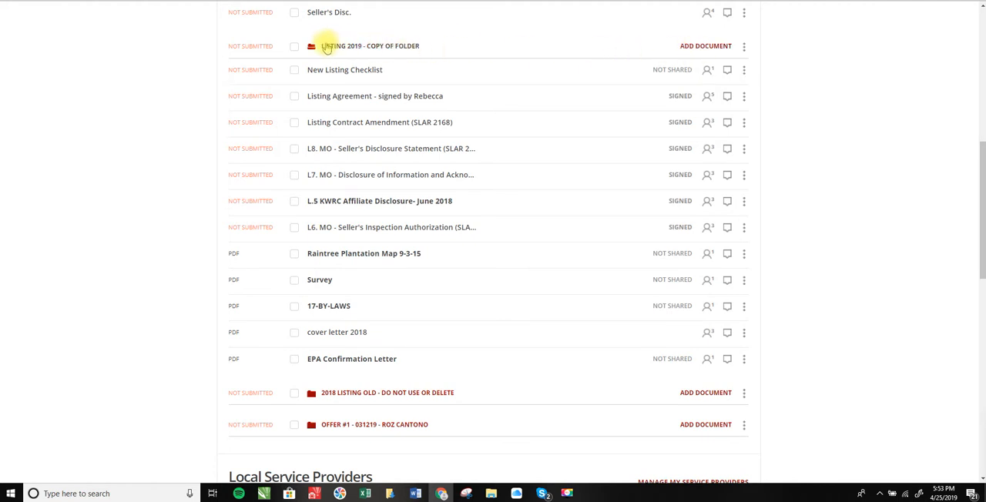
In dotloop, add the MLS Agent Only PDF from Downloads to the Listing 2019 - Copy of Folder
{"action": "left_click", "coordinate": [707, 46]}
{"action": "left_click", "coordinate": [487, 108]}
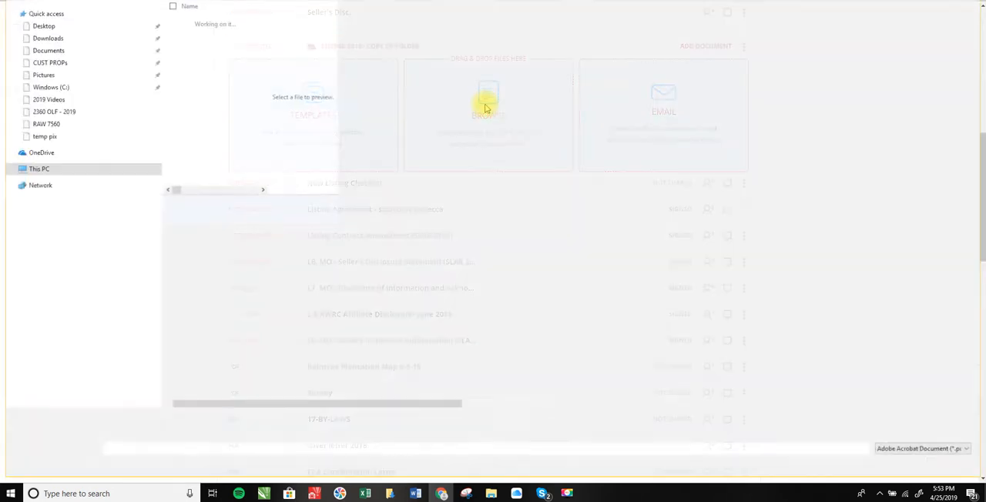
{"action": "left_click", "coordinate": [44, 36]}
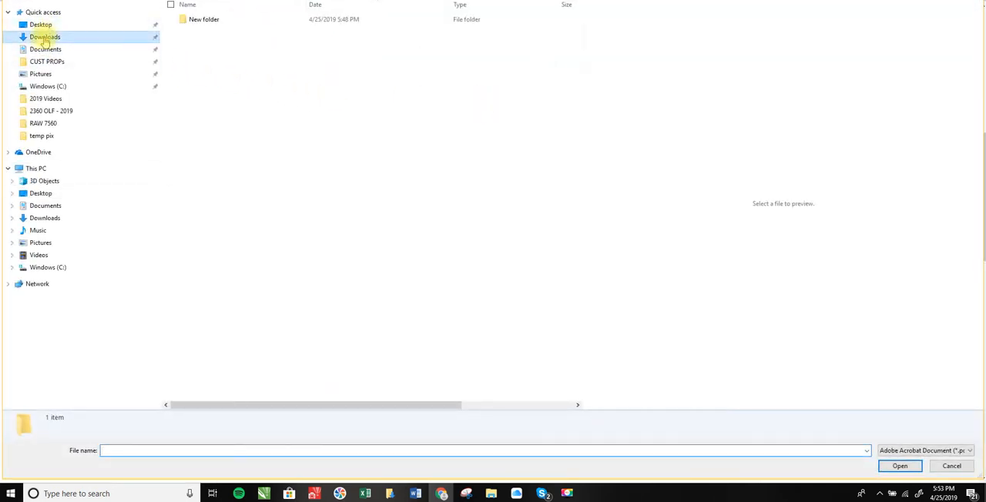
{"action": "left_click", "coordinate": [240, 41]}
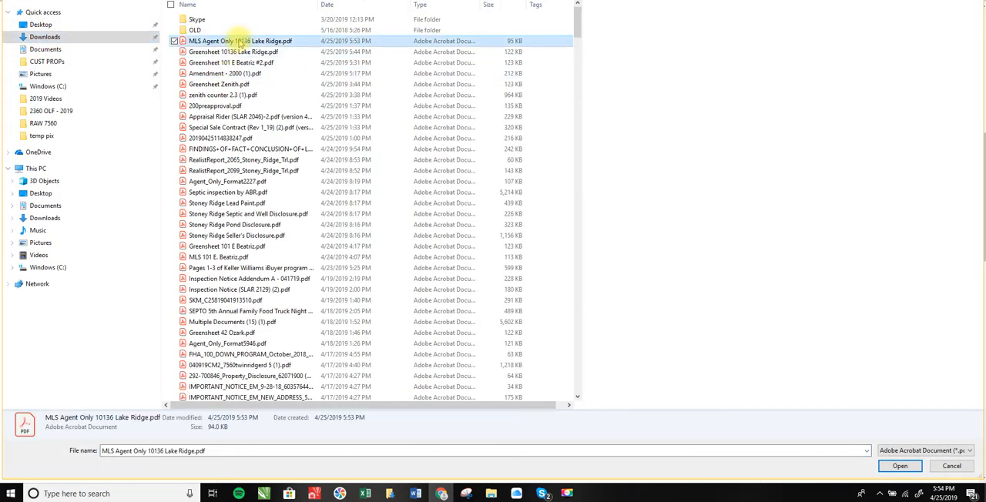
{"action": "left_click", "coordinate": [899, 466]}
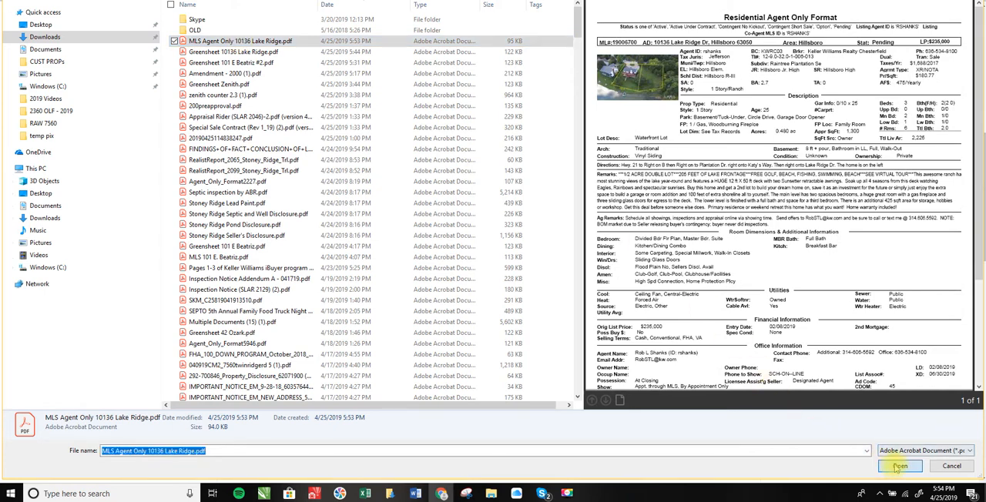
Move the MLS Agent Only document directly below the Listing Contract Amendment (SLAR 2168) in the folder
{"action": "left_click", "coordinate": [430, 1]}
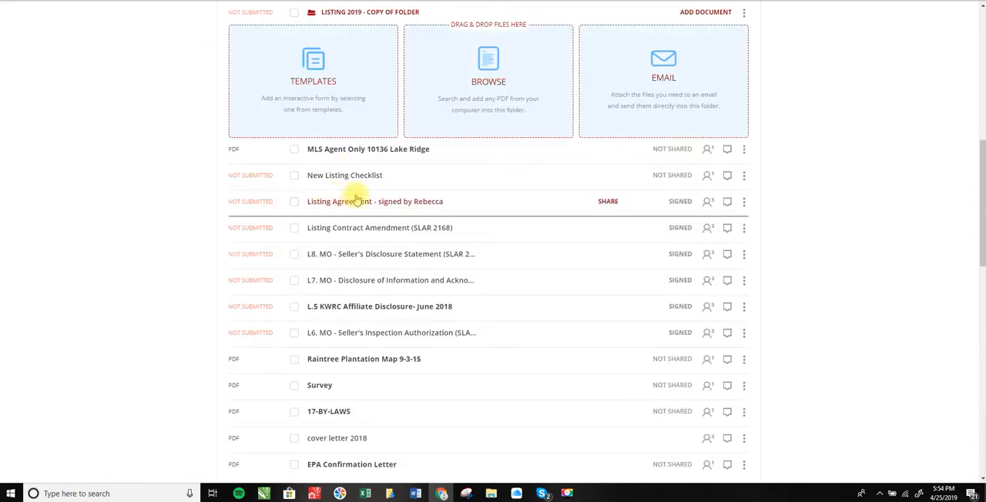
{"action": "left_click_drag", "start_coordinate": [365, 154], "coordinate": [375, 225]}
{"action": "scroll", "coordinate": [378, 220], "scroll_direction": "up", "scroll_amount": 2}
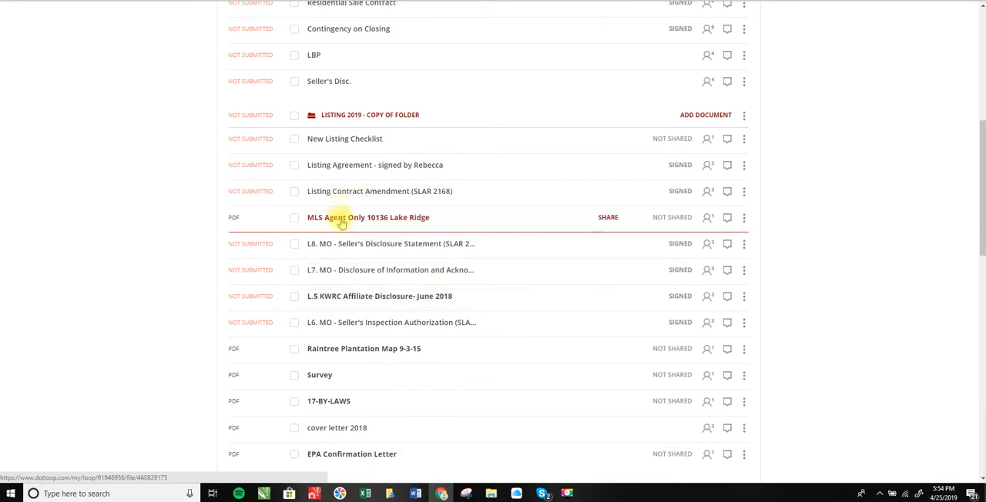
Check the New Listing Checklist's order and move the L.5 KWRC Affiliate Disclosure directly below the MLS Agent Only document
{"action": "key", "text": "ctrl+Tab"}
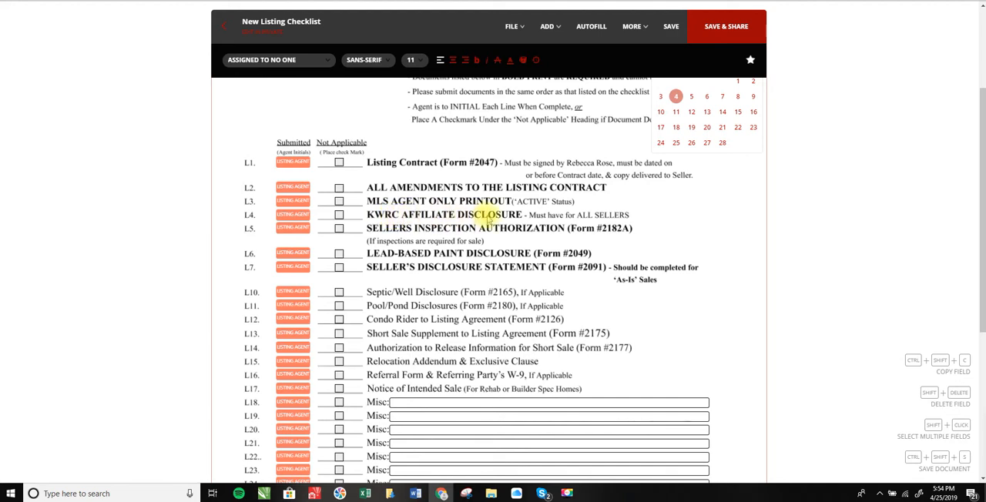
{"action": "key", "text": "ctrl+Tab"}
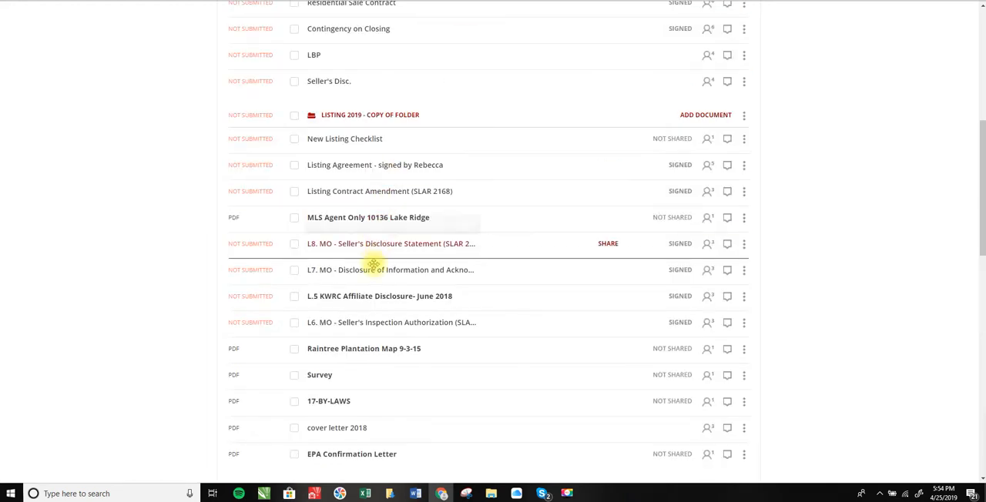
{"action": "left_click_drag", "start_coordinate": [369, 297], "coordinate": [372, 245]}
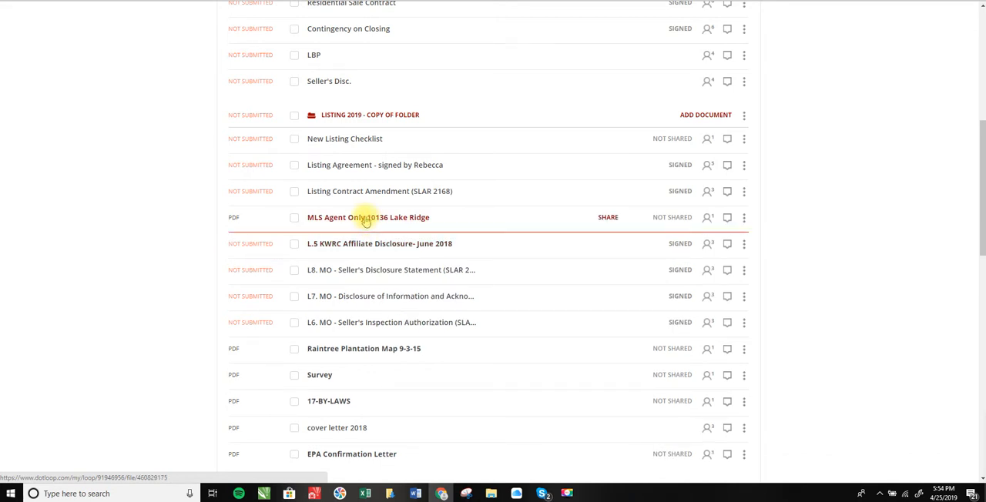
Following the checklist, move the L6 Seller's Inspection Authorization (SLAR 2182A) directly below the KWRC Affiliate Disclosure
{"action": "key", "text": "ctrl+Tab"}
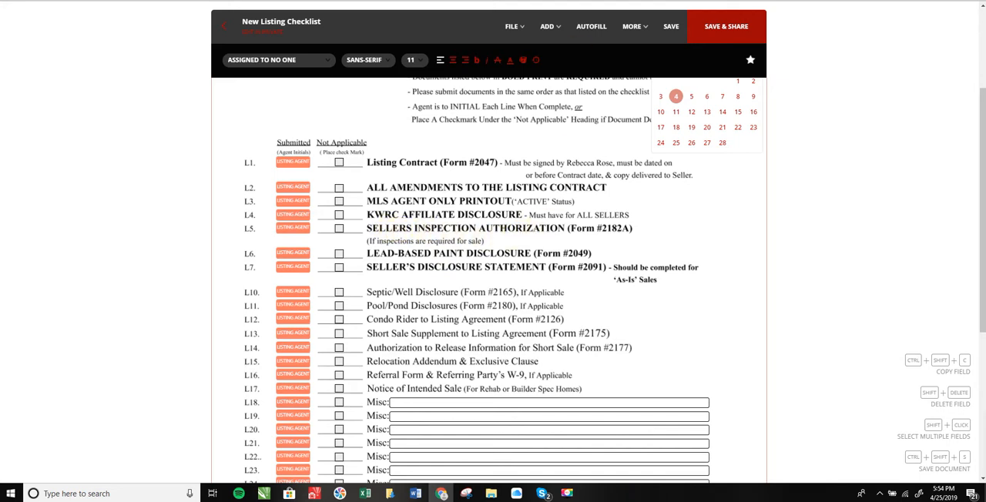
{"action": "key", "text": "ctrl+shift+Tab"}
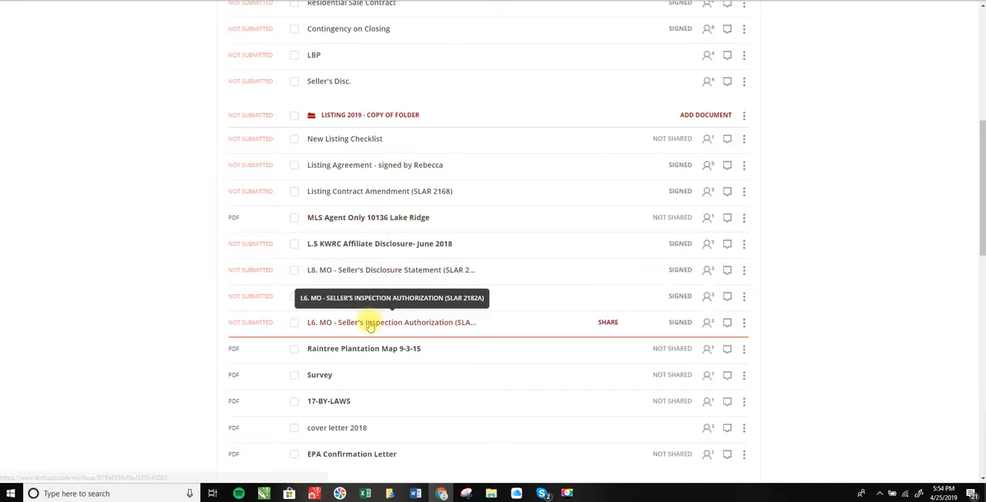
{"action": "left_click_drag", "start_coordinate": [370, 323], "coordinate": [376, 269]}
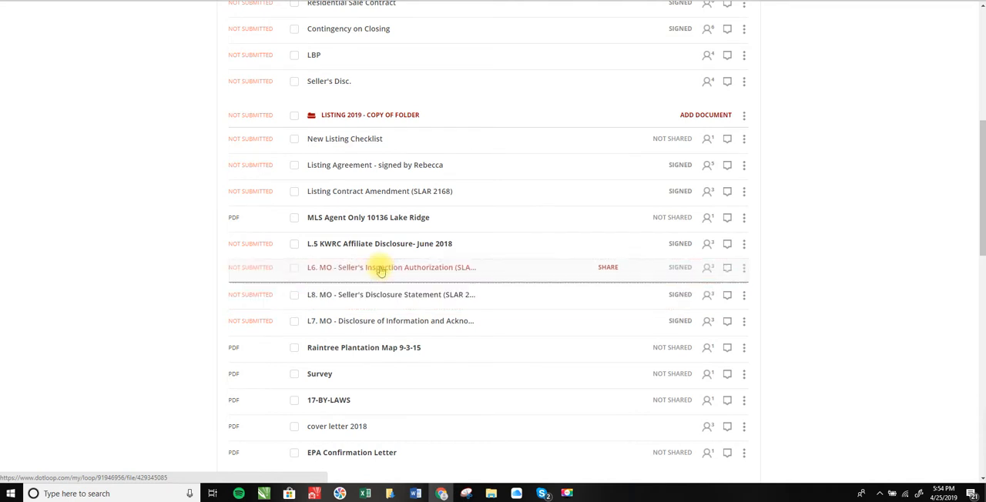
Open the Seller's Inspection Authorization, review its inspection entries and seller signatures, and close it
{"action": "left_click", "coordinate": [432, 271]}
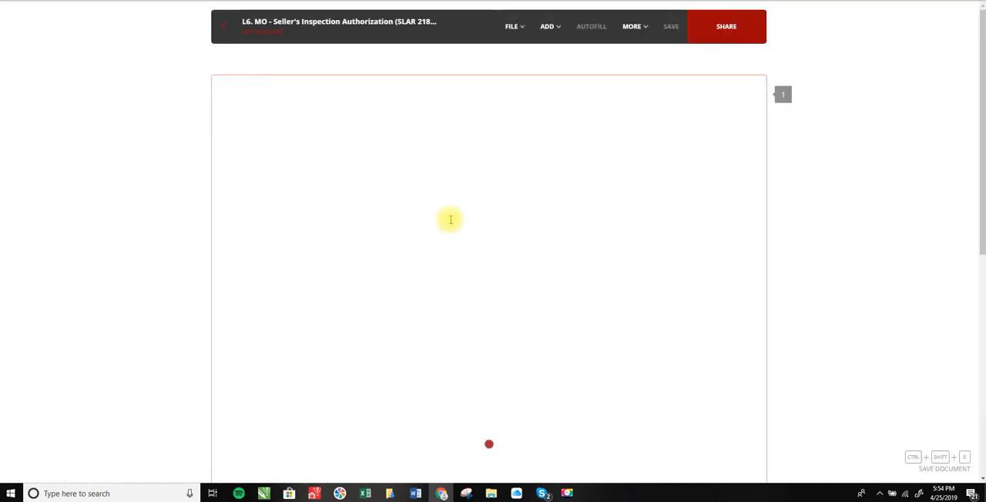
{"action": "scroll", "coordinate": [574, 184], "scroll_direction": "down", "scroll_amount": 3}
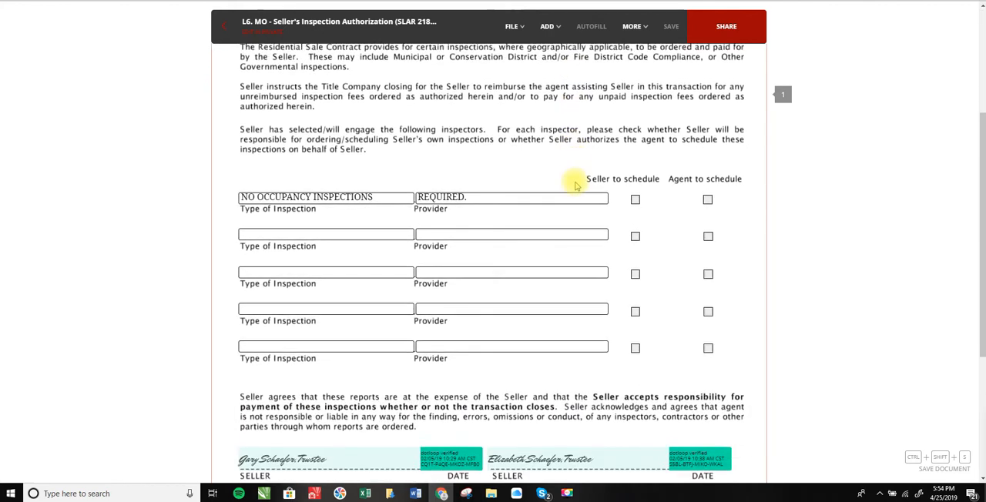
{"action": "scroll", "coordinate": [574, 185], "scroll_direction": "down", "scroll_amount": 4}
{"action": "scroll", "coordinate": [576, 185], "scroll_direction": "up", "scroll_amount": 2}
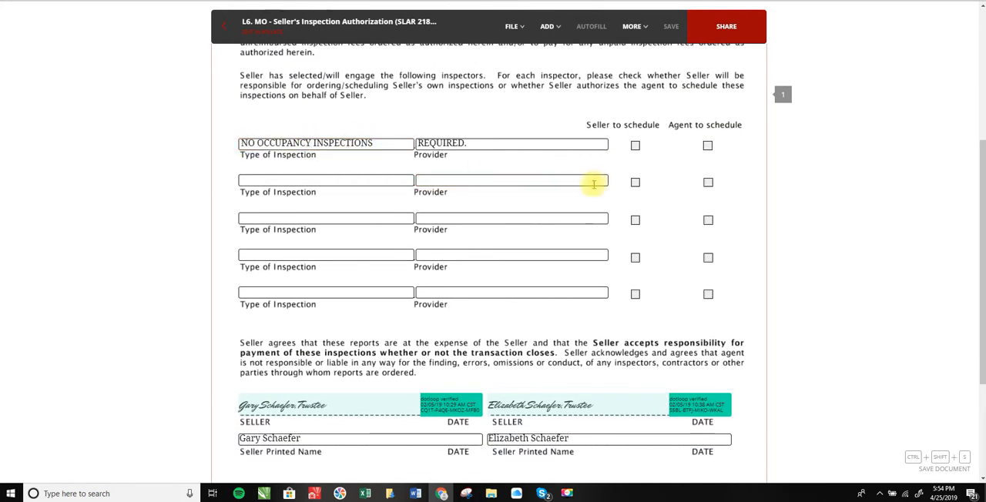
{"action": "scroll", "coordinate": [585, 194], "scroll_direction": "down", "scroll_amount": 4}
{"action": "scroll", "coordinate": [529, 223], "scroll_direction": "up", "scroll_amount": 10}
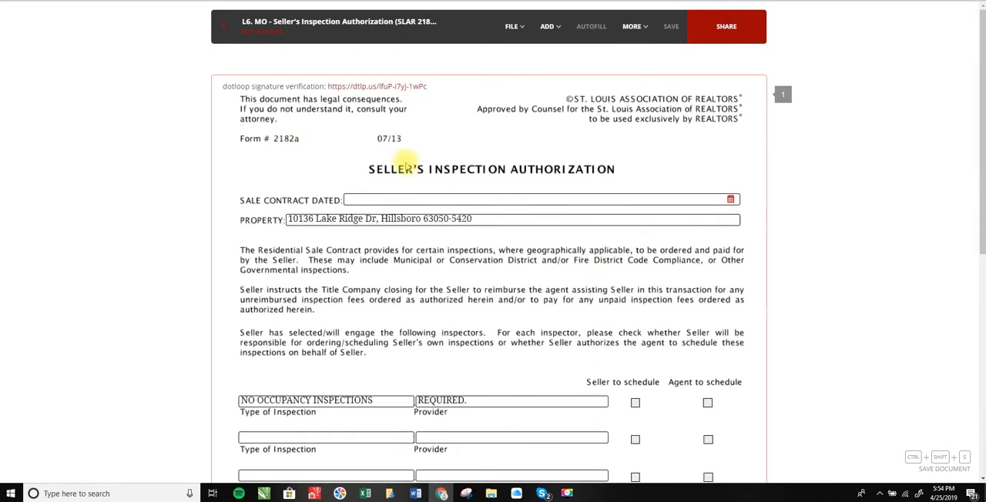
{"action": "left_click", "coordinate": [229, 21]}
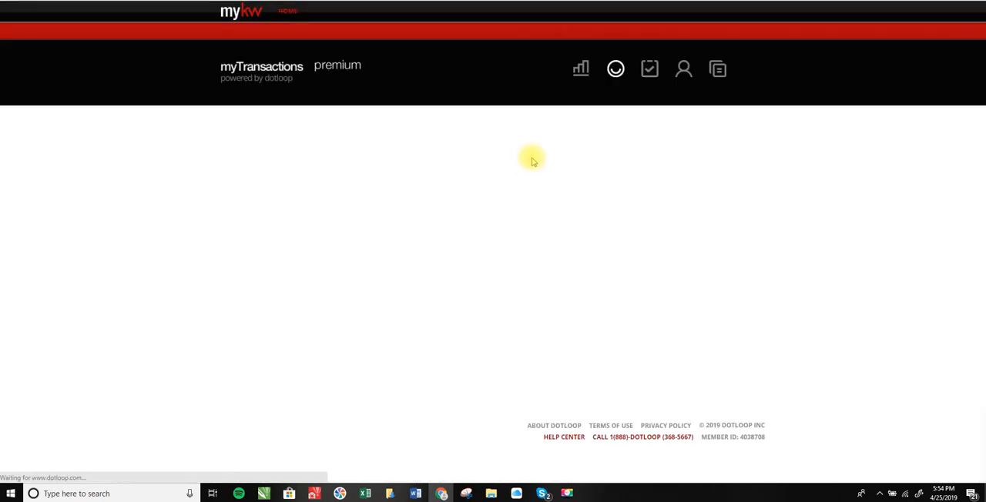
Check the New Listing Checklist's order and move the L7 lead-based paint disclosure (SLAR 2049) directly above the L8 Seller's Disclosure Statement
{"action": "scroll", "coordinate": [415, 248], "scroll_direction": "down", "scroll_amount": 5}
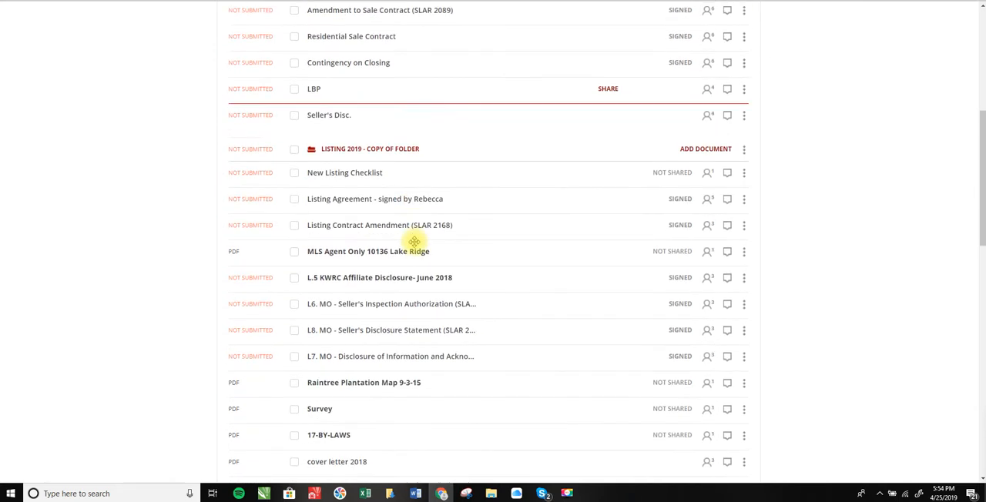
{"action": "scroll", "coordinate": [372, 306], "scroll_direction": "down", "scroll_amount": 2}
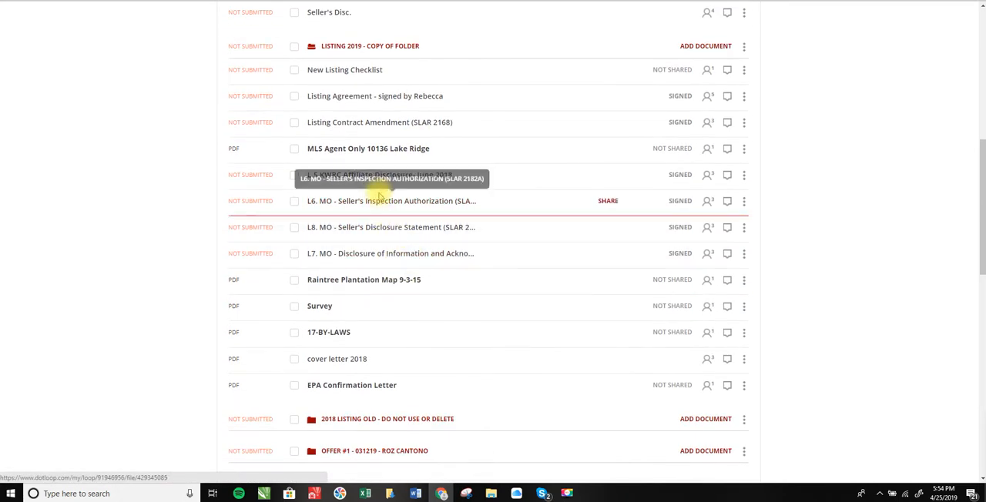
{"action": "key", "text": "ctrl+Tab"}
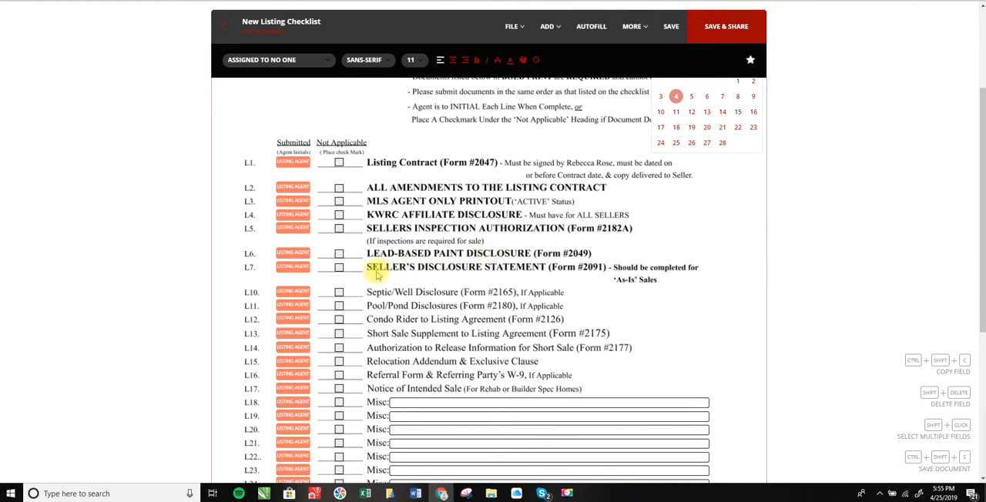
{"action": "key", "text": "ctrl+shift+Tab"}
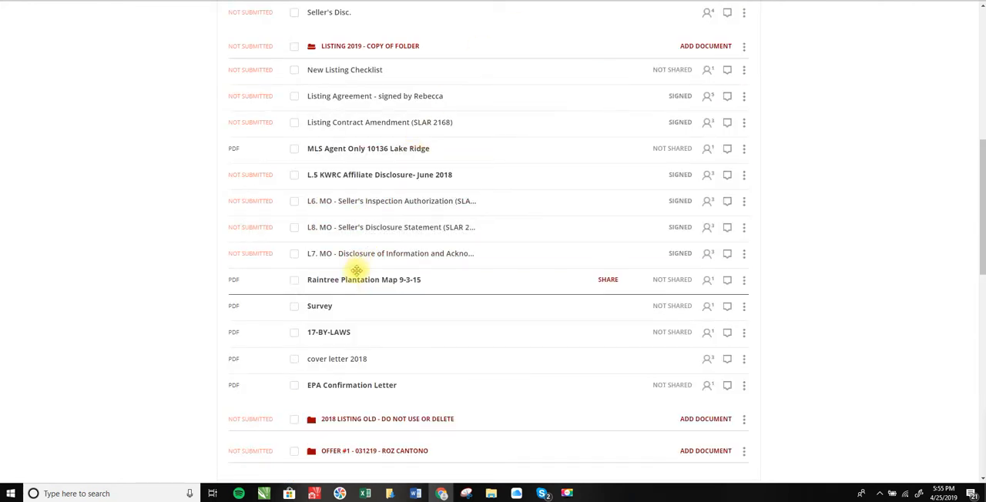
{"action": "scroll", "coordinate": [369, 297], "scroll_direction": "up", "scroll_amount": 1}
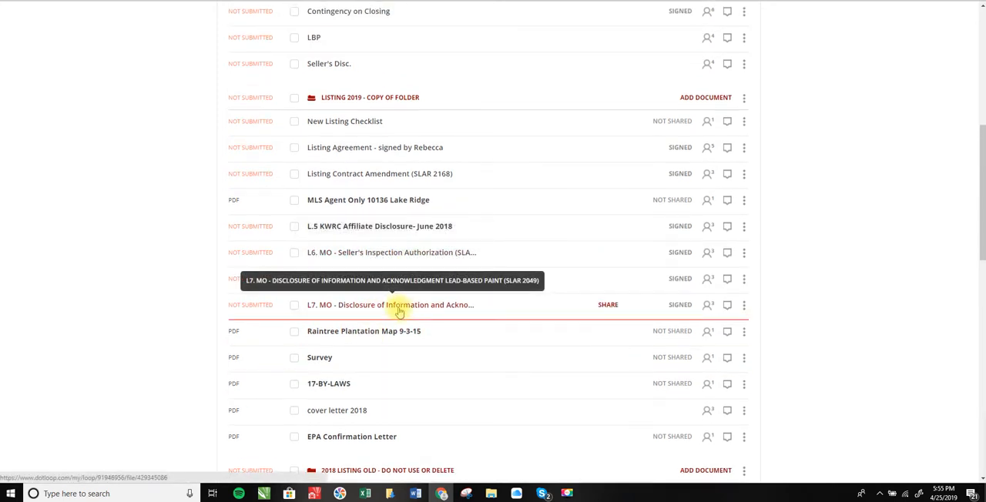
{"action": "left_click_drag", "start_coordinate": [399, 311], "coordinate": [408, 283]}
Rename the L7 Disclosure of Information and Acknowledgment document in the Listing 2019 folder as LBP
{"action": "left_click", "coordinate": [744, 278]}
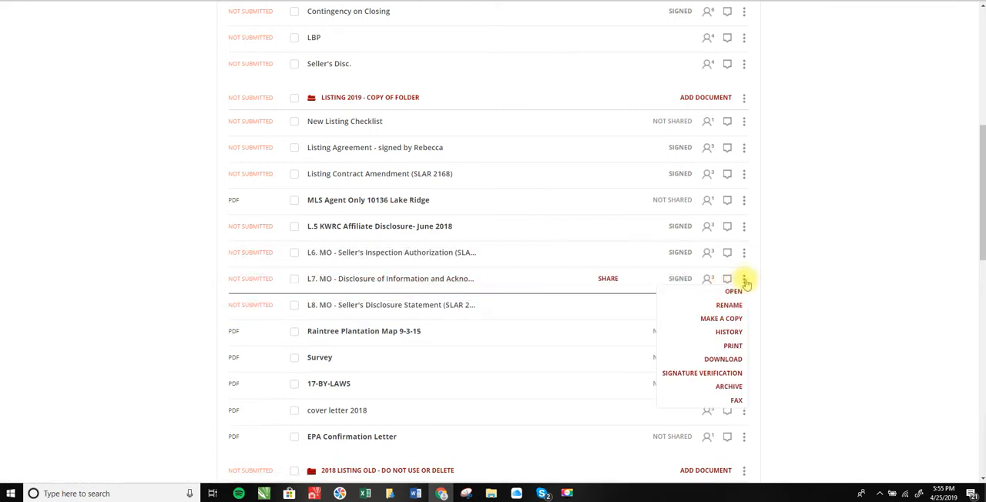
{"action": "left_click", "coordinate": [729, 305]}
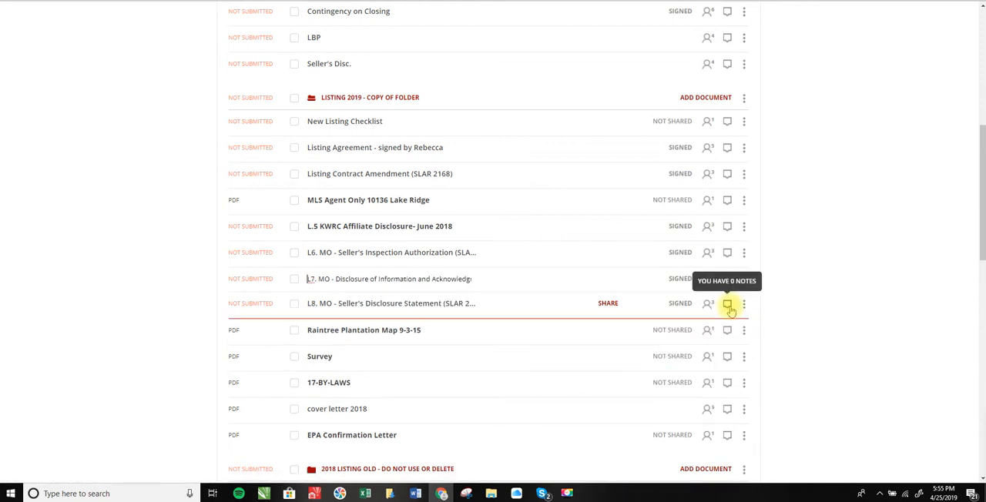
{"action": "key", "text": "ctrl+a"}
{"action": "type", "text": "L8"}
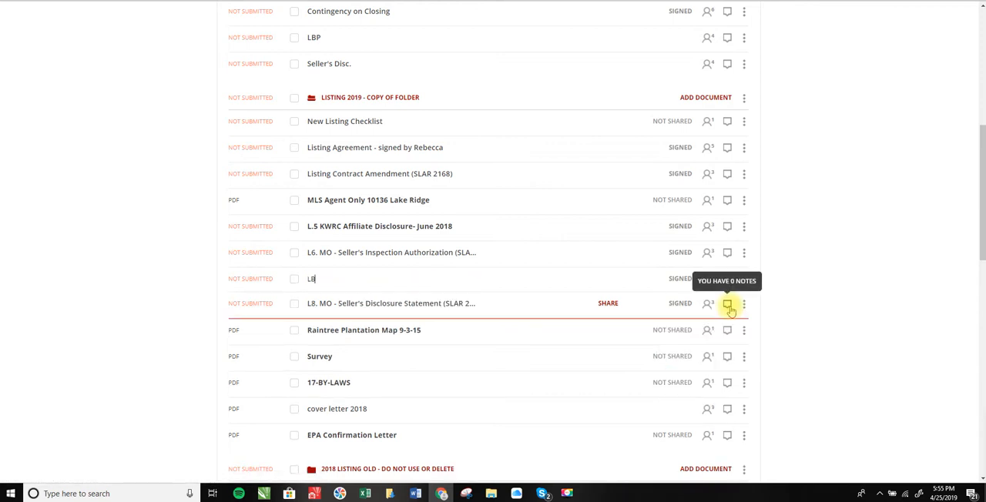
{"action": "type", "text": "P"}
{"action": "key", "text": "Return"}
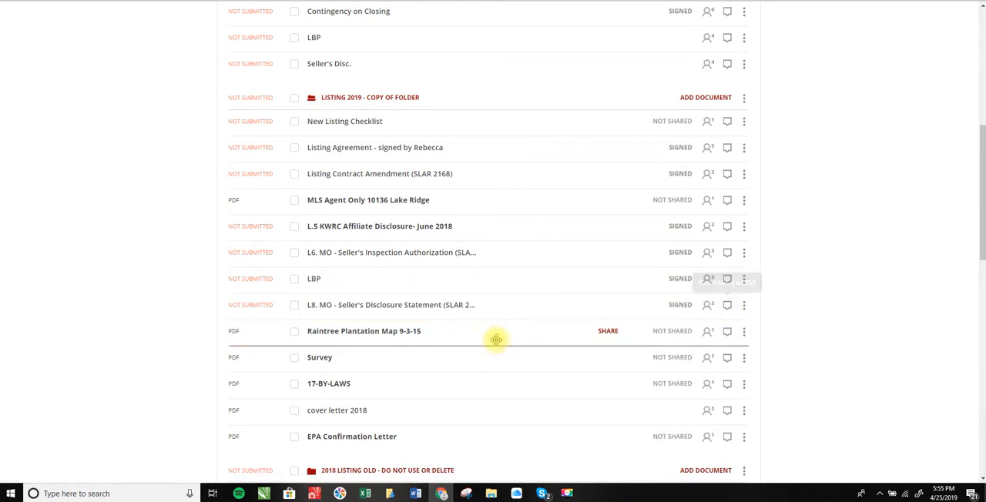
Rename the L8 Seller's Disclosure Statement in the Listing 2019 folder as Seller's Disc
{"action": "left_click", "coordinate": [743, 306]}
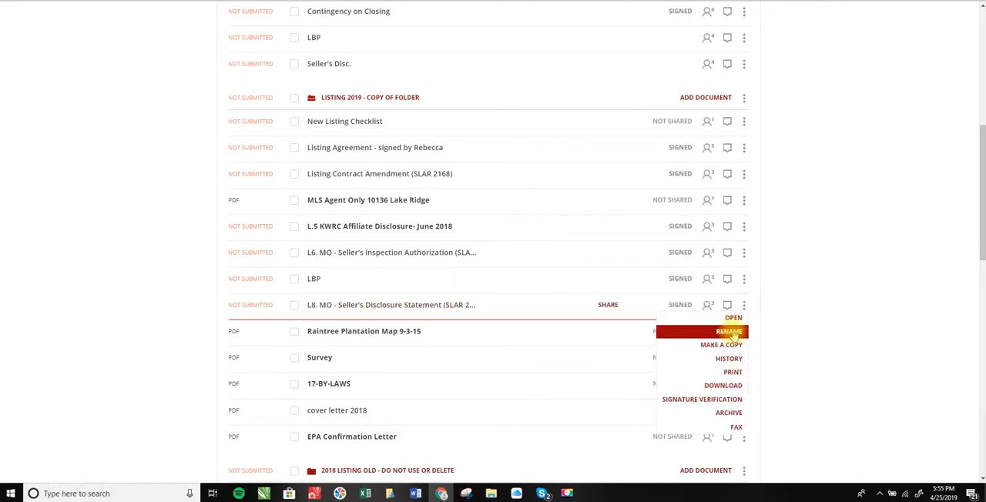
{"action": "left_click", "coordinate": [729, 331]}
{"action": "key", "text": "ctrl+a"}
{"action": "type", "text": "S"}
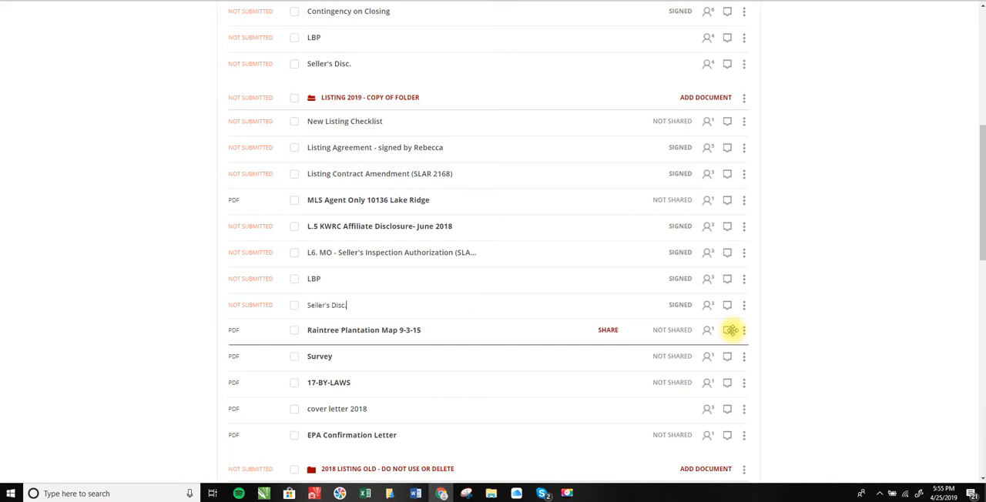
{"action": "key", "text": "Return"}
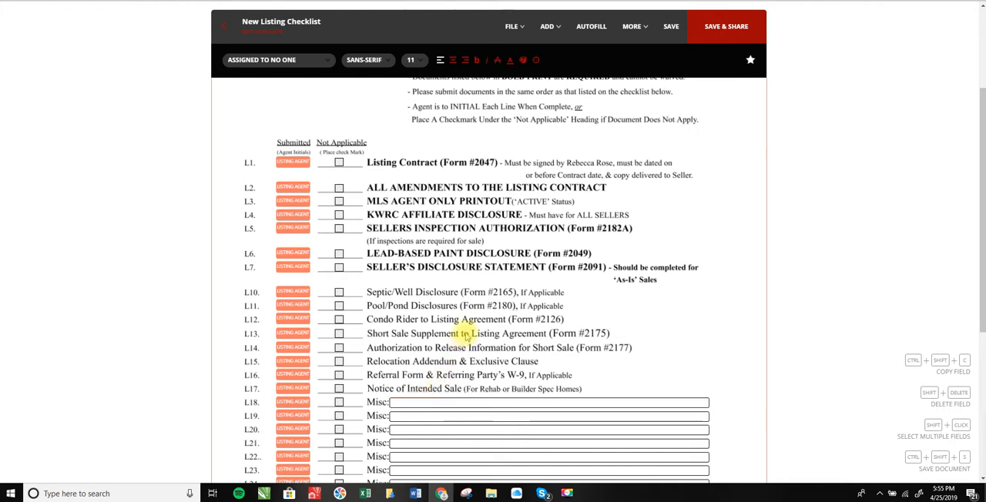
On the New Listing Checklist, sign the listing agent's initials for line L7, Seller's Disclosure Statement
{"action": "scroll", "coordinate": [493, 324], "scroll_direction": "up", "scroll_amount": 3}
{"action": "scroll", "coordinate": [504, 328], "scroll_direction": "down", "scroll_amount": 5}
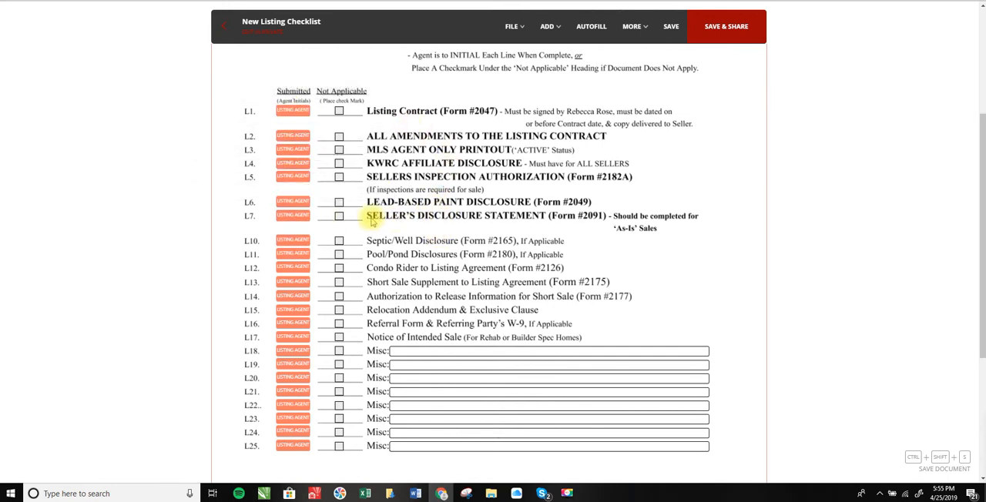
{"action": "mouse_move", "coordinate": [288, 219]}
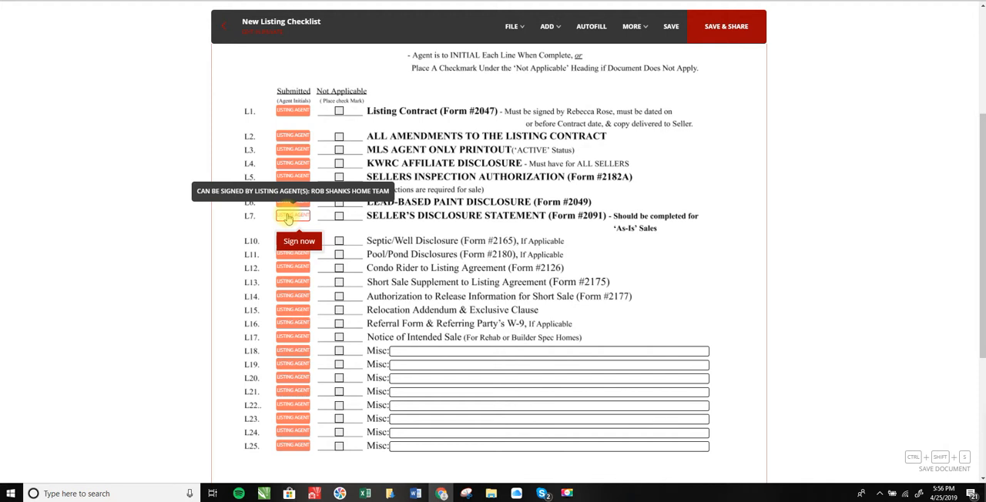
{"action": "mouse_move", "coordinate": [288, 115]}
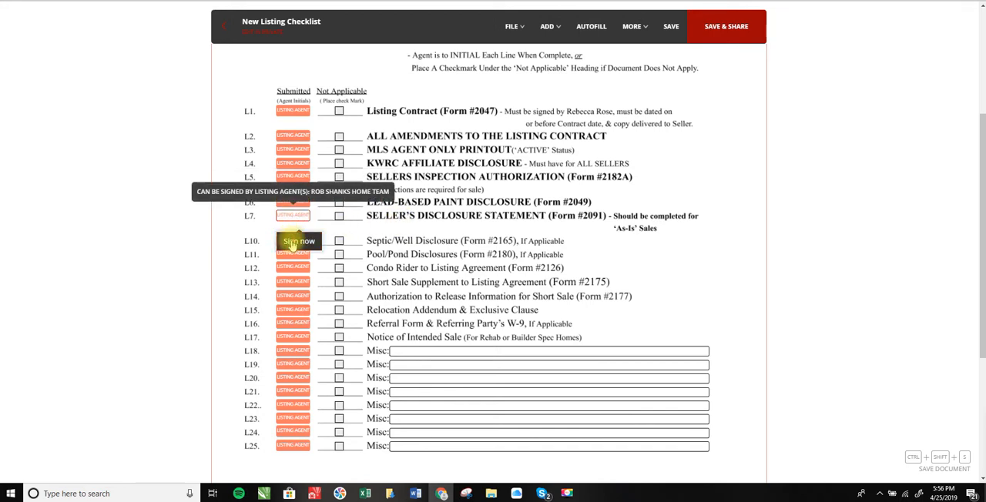
{"action": "left_click", "coordinate": [292, 244]}
{"action": "left_click", "coordinate": [583, 339]}
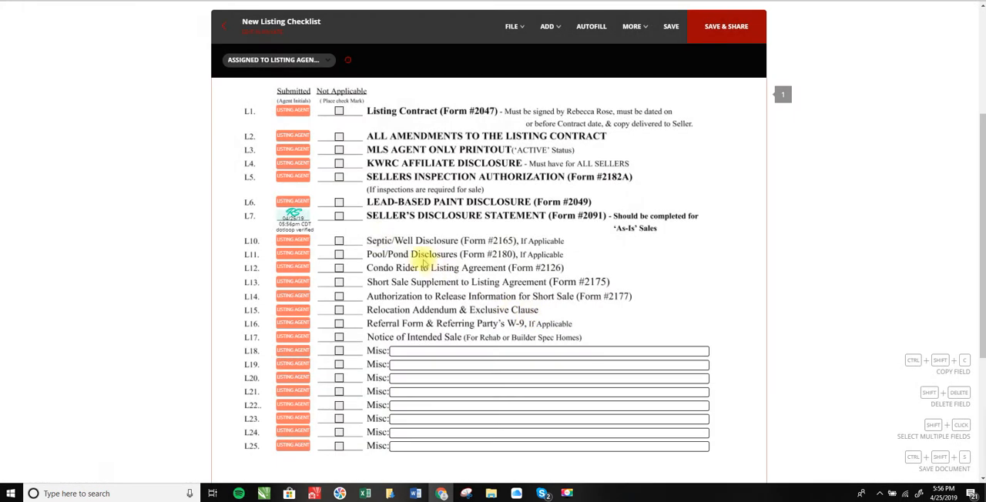
Sign the listing agent's initials on checklist lines L6 up through L1 to mark those documents as submitted
{"action": "mouse_move", "coordinate": [293, 209]}
{"action": "left_click", "coordinate": [292, 228]}
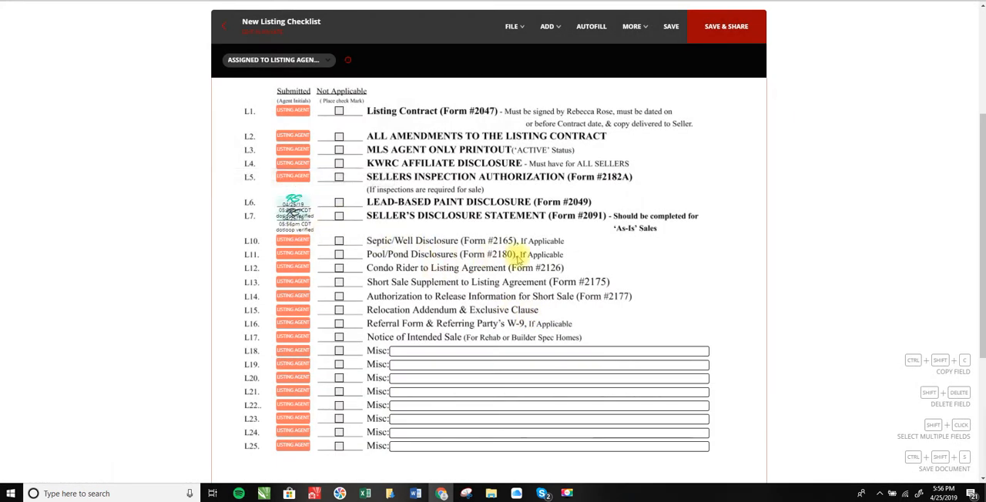
{"action": "left_click", "coordinate": [239, 201]}
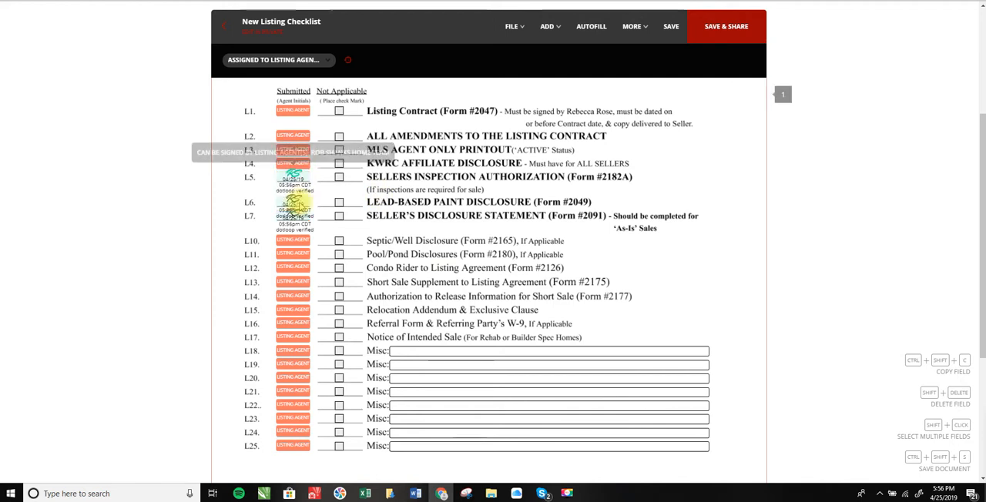
{"action": "mouse_move", "coordinate": [294, 163]}
{"action": "left_click", "coordinate": [297, 188]}
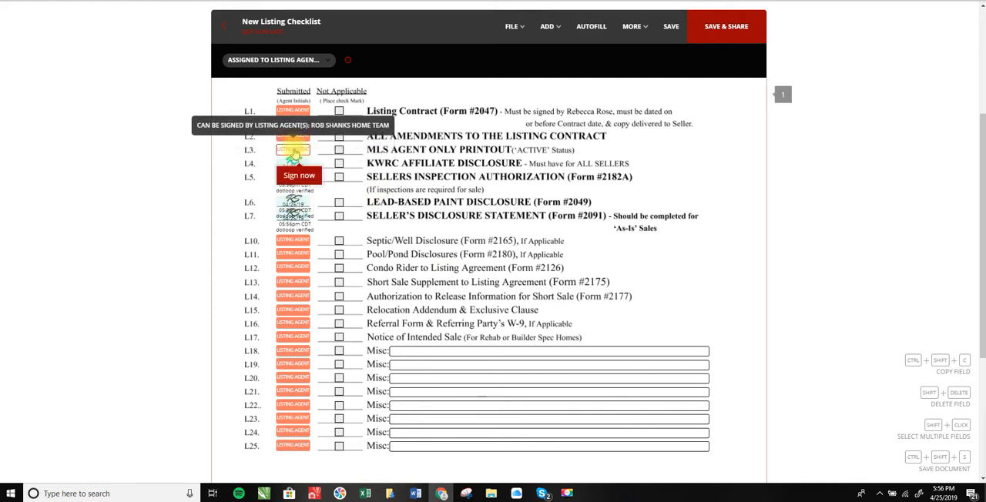
{"action": "left_click", "coordinate": [298, 175]}
{"action": "mouse_move", "coordinate": [294, 137]}
{"action": "left_click", "coordinate": [299, 162]}
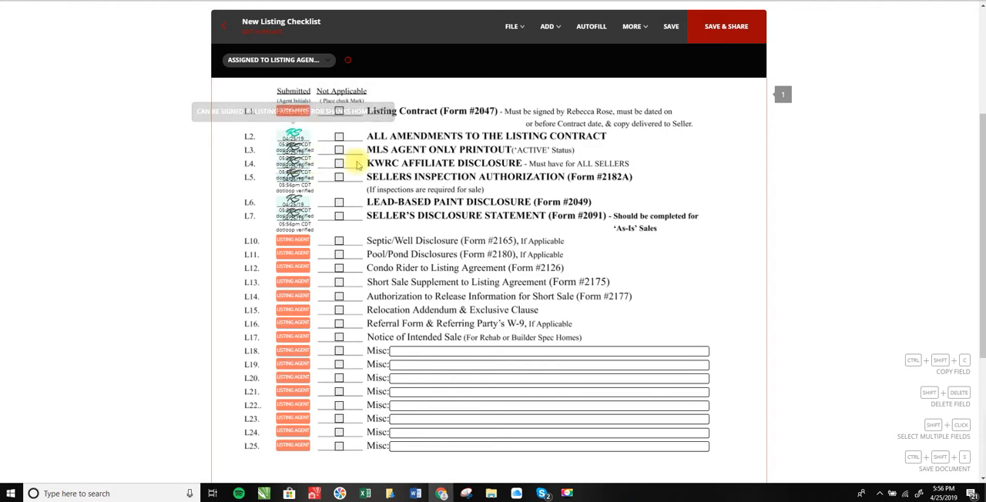
{"action": "mouse_move", "coordinate": [294, 110]}
{"action": "left_click", "coordinate": [299, 136]}
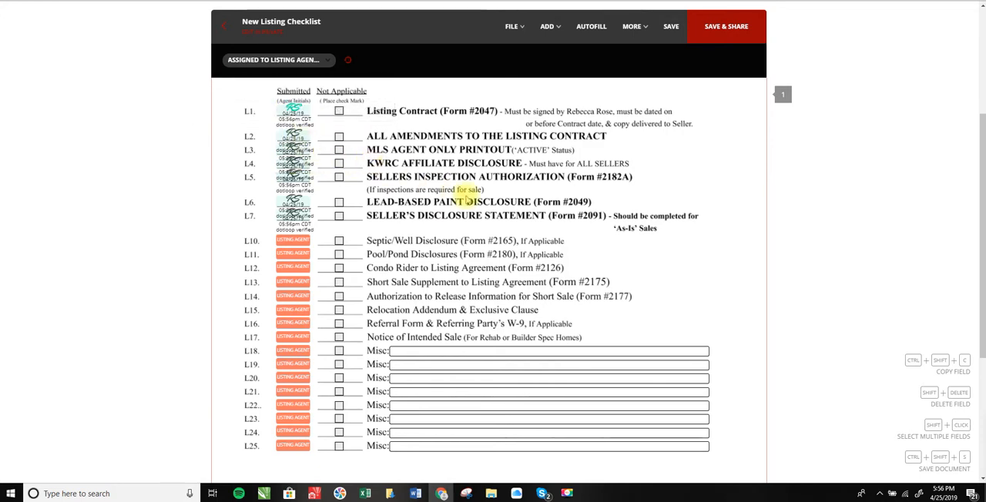
Mark checklist lines L10 through L17, from Septic/Well Disclosure to Notice of Intended Sale, as Not Applicable
{"action": "scroll", "coordinate": [466, 199], "scroll_direction": "up", "scroll_amount": 2}
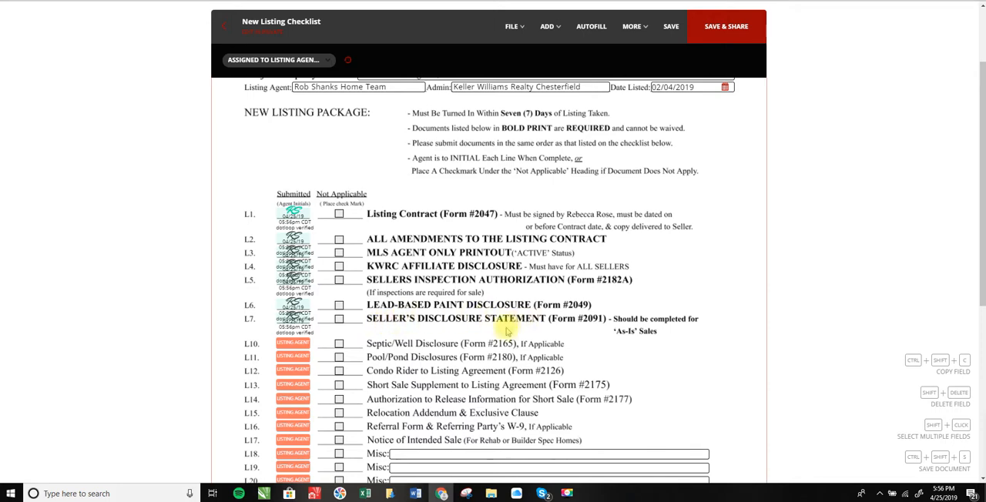
{"action": "scroll", "coordinate": [477, 336], "scroll_direction": "down", "scroll_amount": 2}
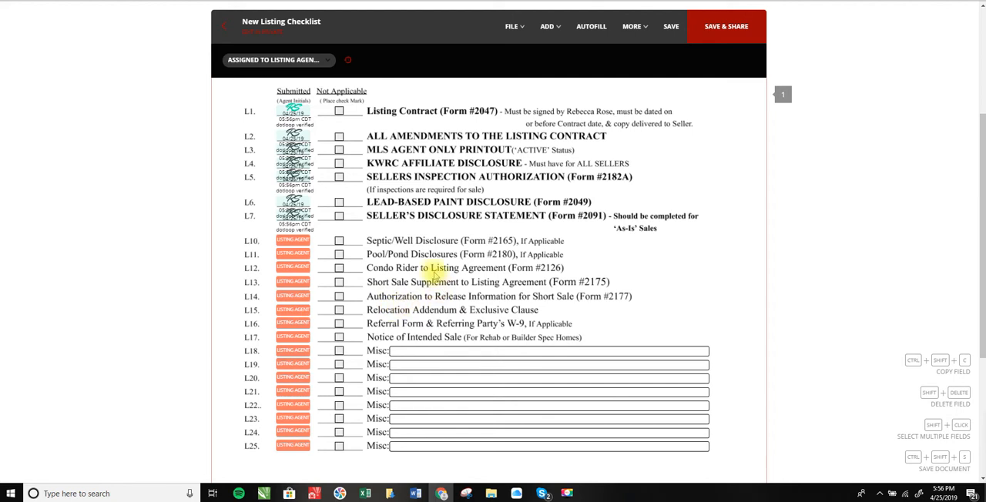
{"action": "left_click", "coordinate": [338, 256]}
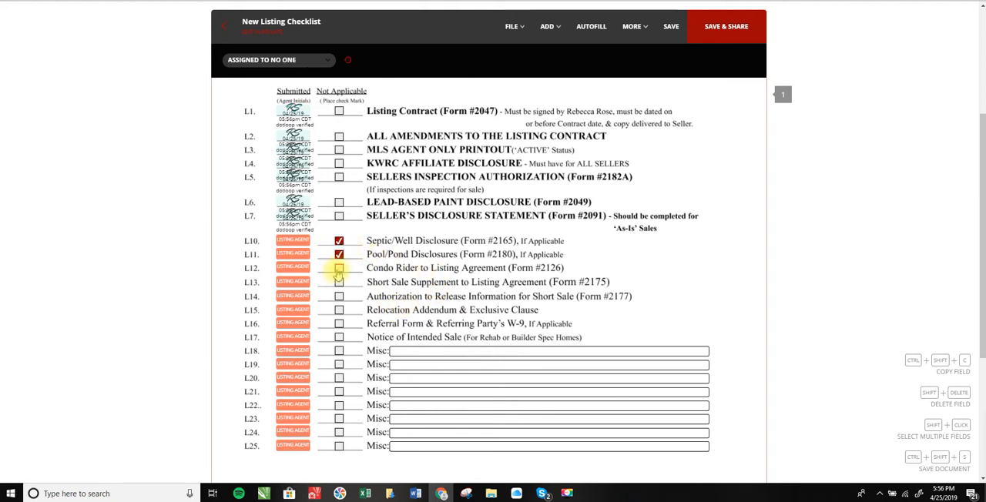
{"action": "left_click", "coordinate": [339, 339]}
Look over the completed New Listing Checklist, save it, and close it to return to the loop's documents
{"action": "scroll", "coordinate": [506, 326], "scroll_direction": "down", "scroll_amount": 3}
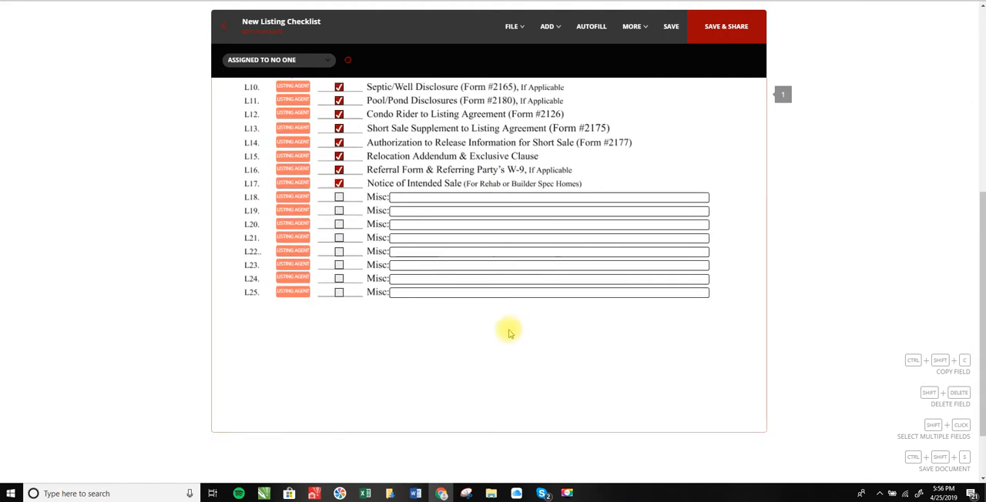
{"action": "scroll", "coordinate": [510, 331], "scroll_direction": "up", "scroll_amount": 4}
{"action": "scroll", "coordinate": [511, 334], "scroll_direction": "up", "scroll_amount": 2}
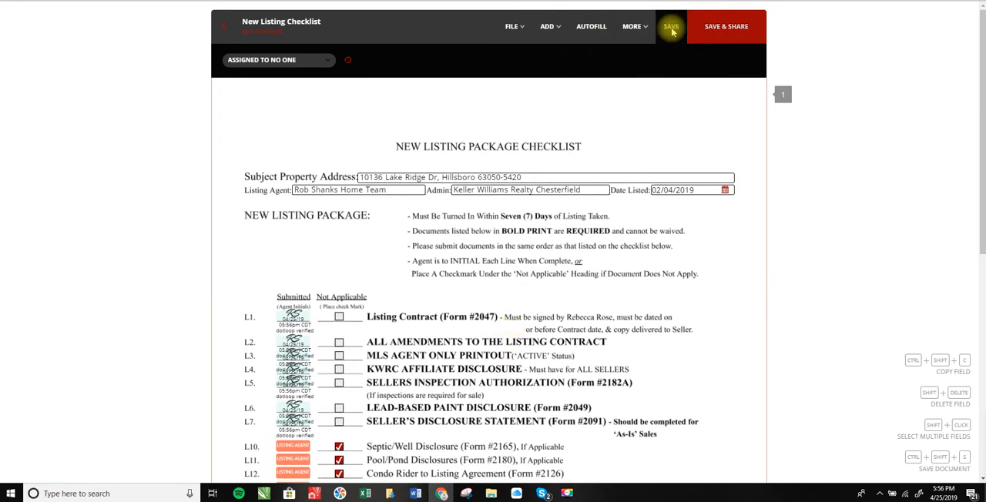
{"action": "left_click", "coordinate": [671, 29]}
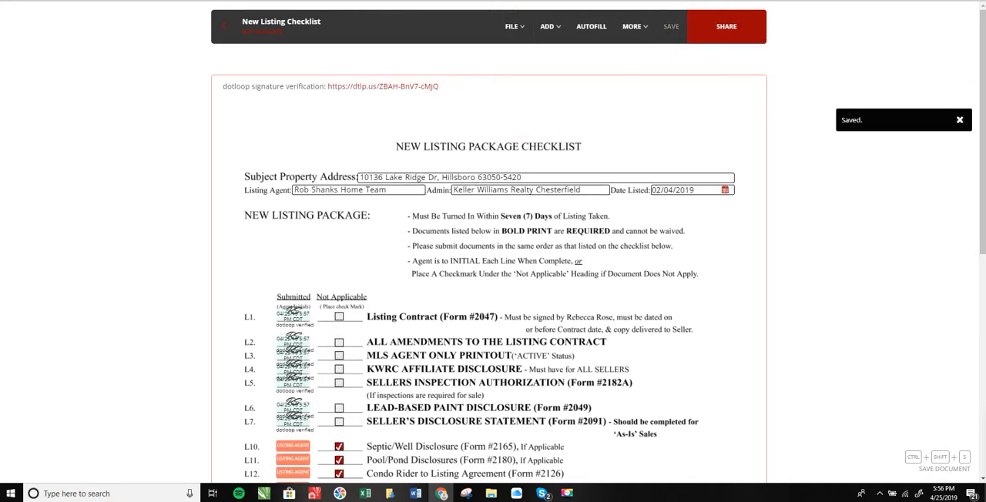
{"action": "key", "text": "ctrl+w"}
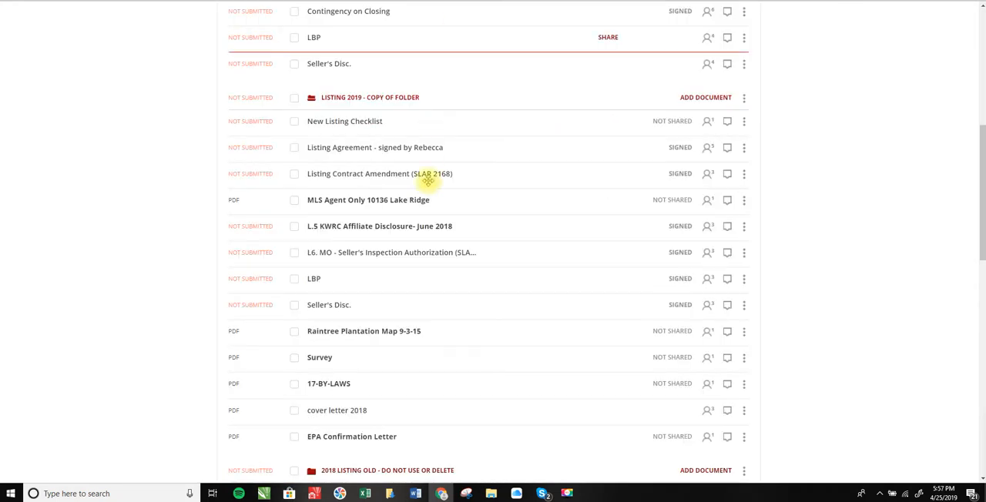
Reopen the New Listing Checklist, verify the saved initials and Not Applicable checkmarks, and return to the loop
{"action": "scroll", "coordinate": [409, 201], "scroll_direction": "up", "scroll_amount": 1}
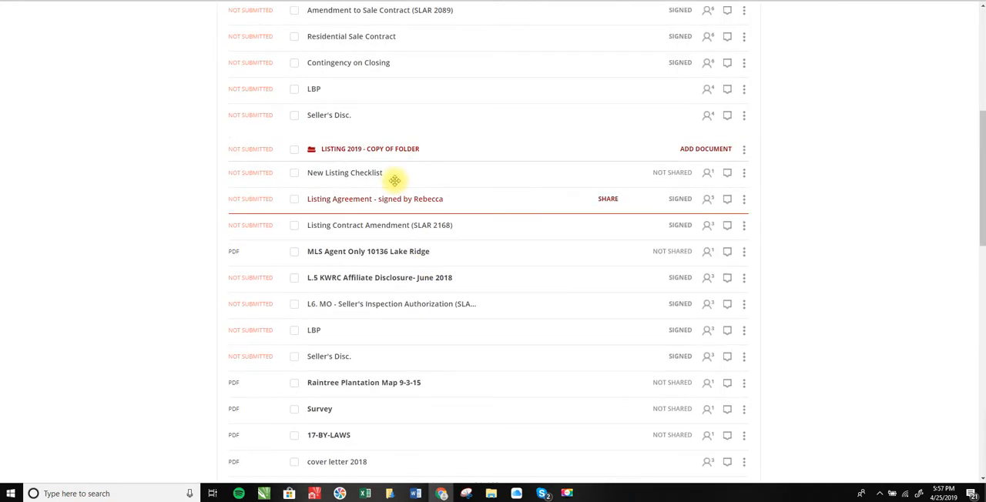
{"action": "left_click", "coordinate": [350, 175]}
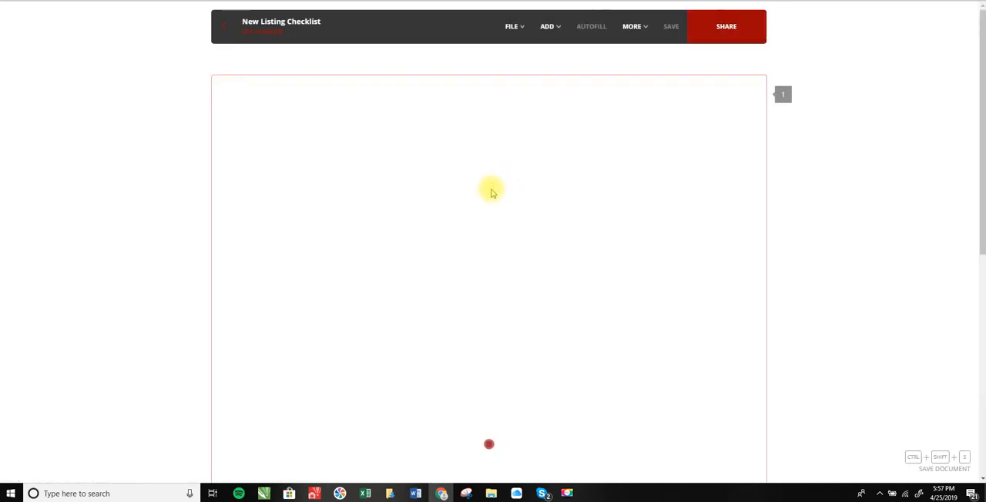
{"action": "scroll", "coordinate": [490, 181], "scroll_direction": "down", "scroll_amount": 3}
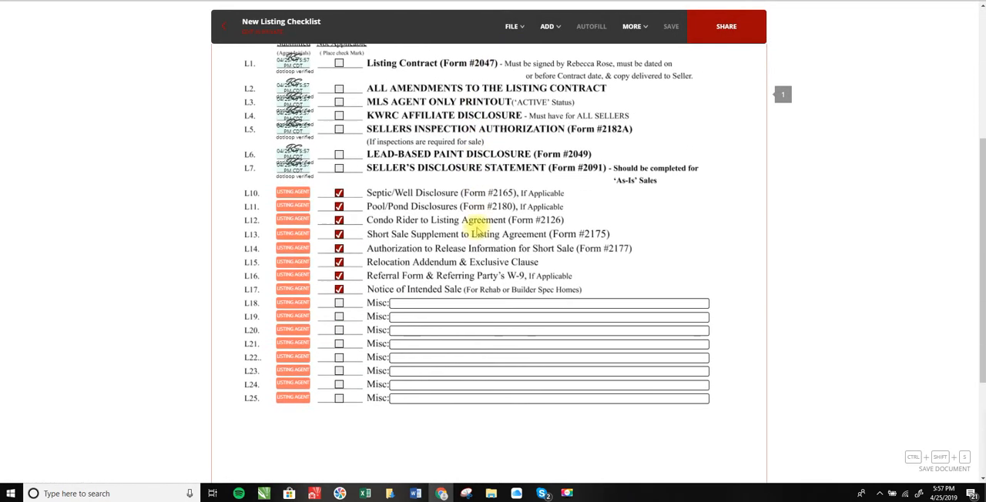
{"action": "scroll", "coordinate": [476, 224], "scroll_direction": "up", "scroll_amount": 2}
{"action": "scroll", "coordinate": [476, 223], "scroll_direction": "up", "scroll_amount": 2}
{"action": "left_click", "coordinate": [223, 26]}
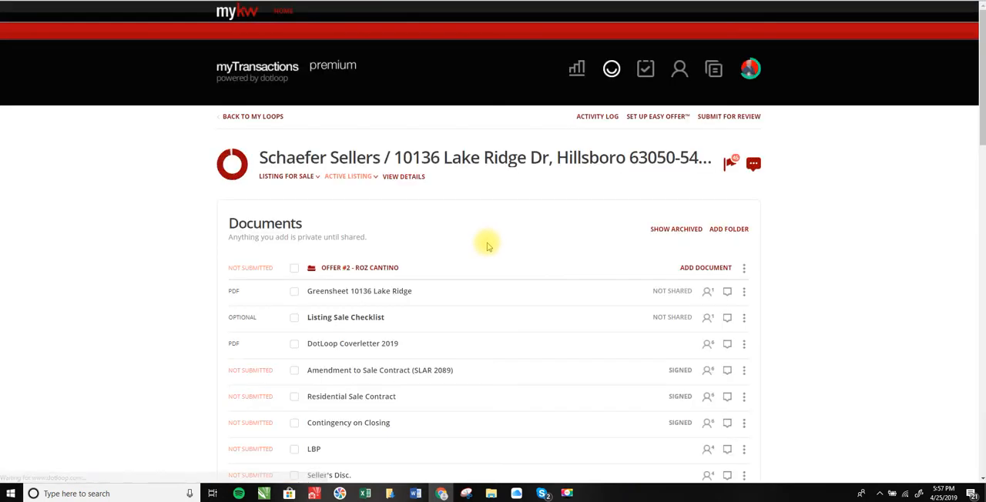
Start submitting the loop for review and fill in the required property address: street number, street name, city, state and ZIP code
{"action": "left_click", "coordinate": [718, 117]}
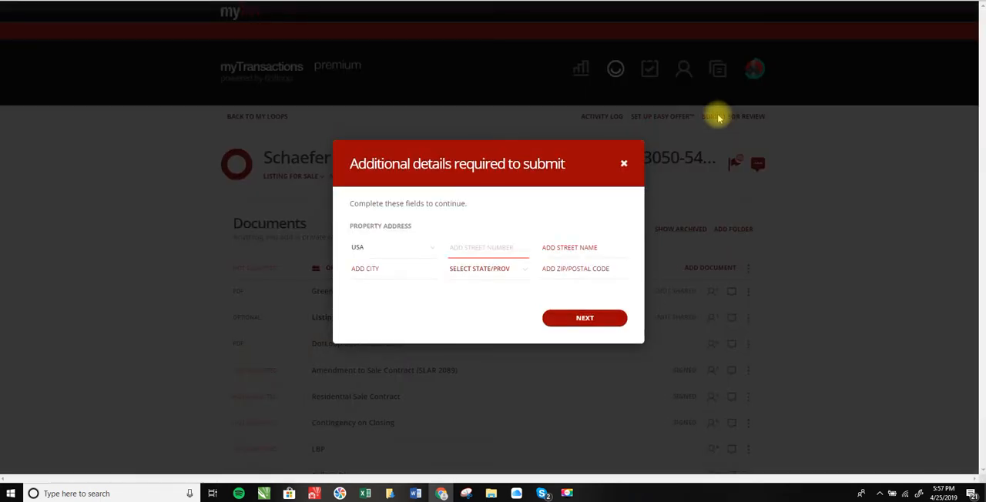
{"action": "left_click", "coordinate": [474, 250]}
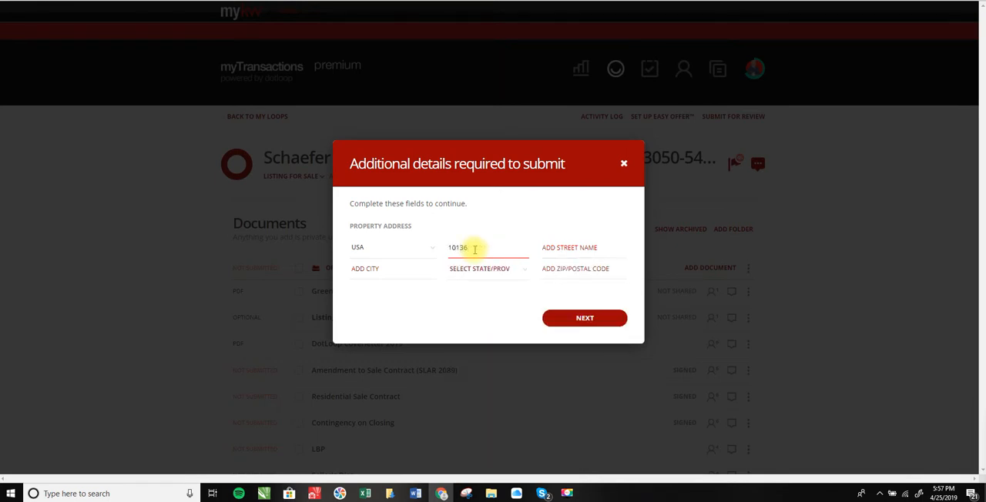
{"action": "key", "text": "Tab"}
{"action": "key", "text": "Tab"}
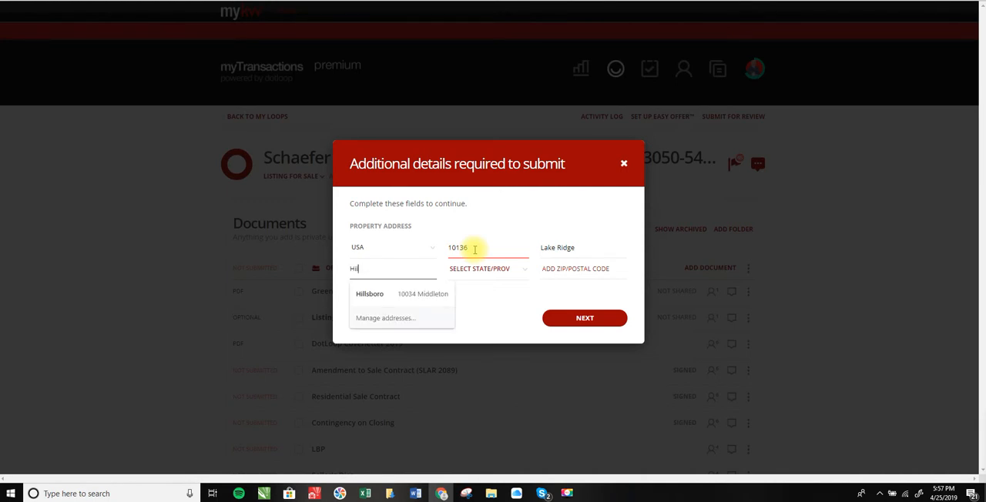
{"action": "key", "text": "Tab"}
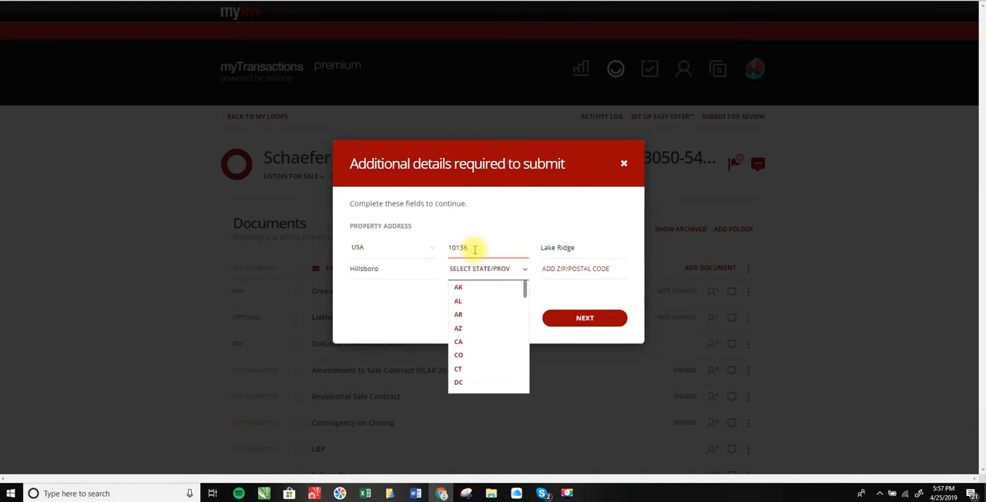
{"action": "key", "text": "Tab"}
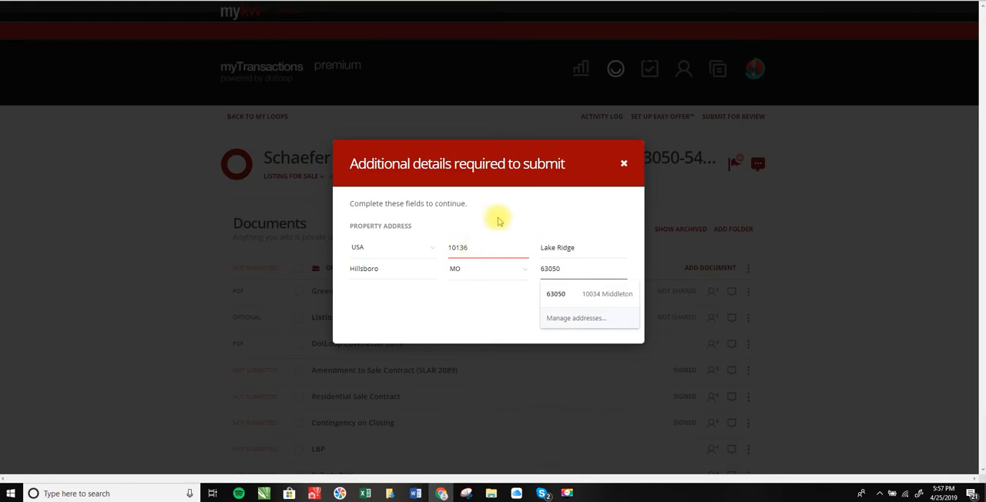
{"action": "left_click", "coordinate": [613, 221]}
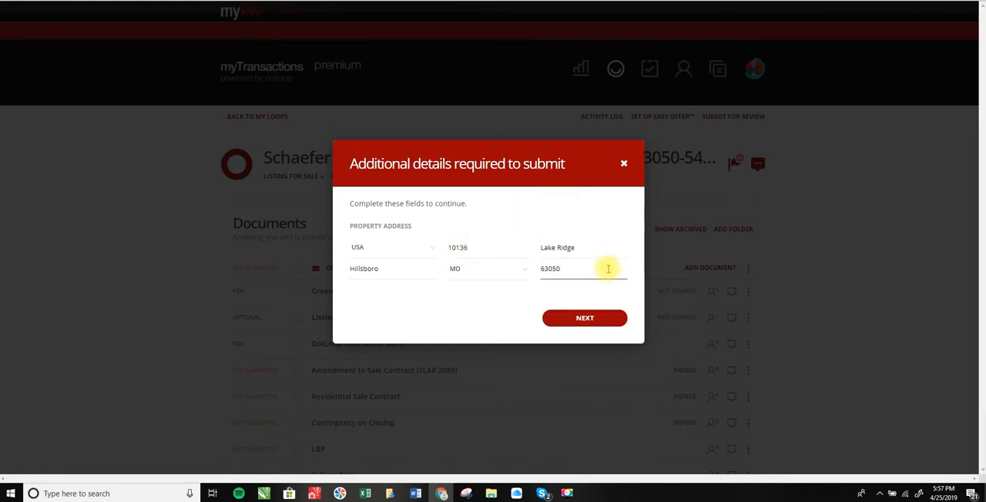
{"action": "left_click", "coordinate": [587, 319]}
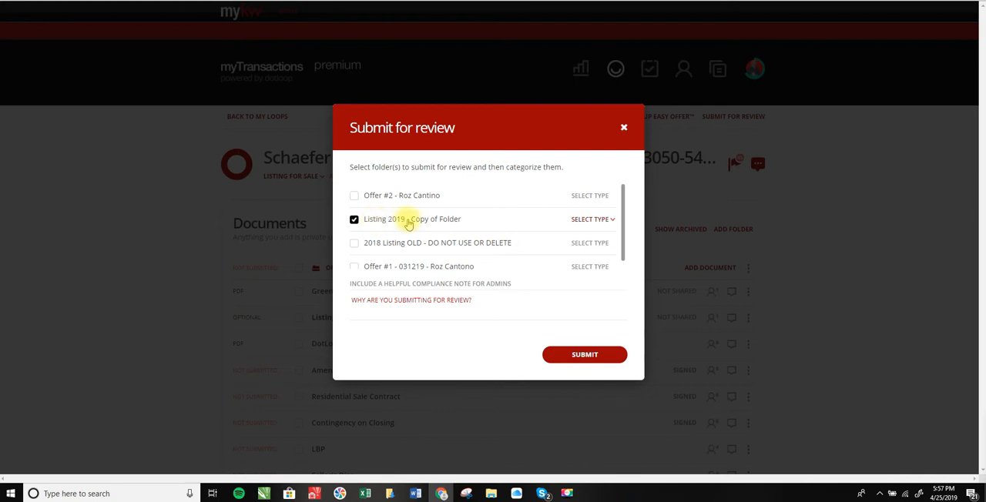
Categorize the selected "Listing 2019 - Copy of Folder" as Listing and submit it for review
{"action": "left_click", "coordinate": [593, 221]}
{"action": "left_click", "coordinate": [589, 233]}
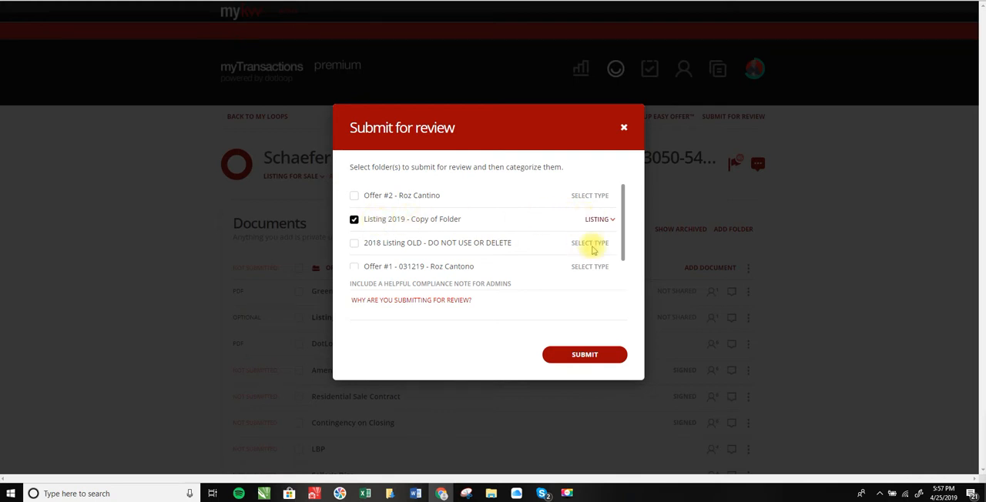
{"action": "left_click", "coordinate": [583, 359]}
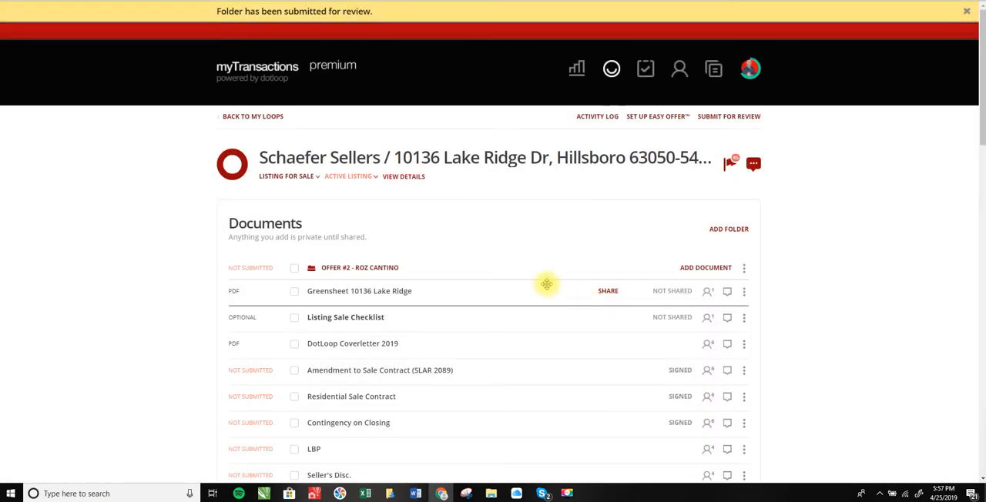
Rename the submitted "Listing 2019 - Copy of Folder" folder as "Listing 2019"
{"action": "scroll", "coordinate": [546, 283], "scroll_direction": "down", "scroll_amount": 3}
{"action": "scroll", "coordinate": [546, 287], "scroll_direction": "down", "scroll_amount": 1}
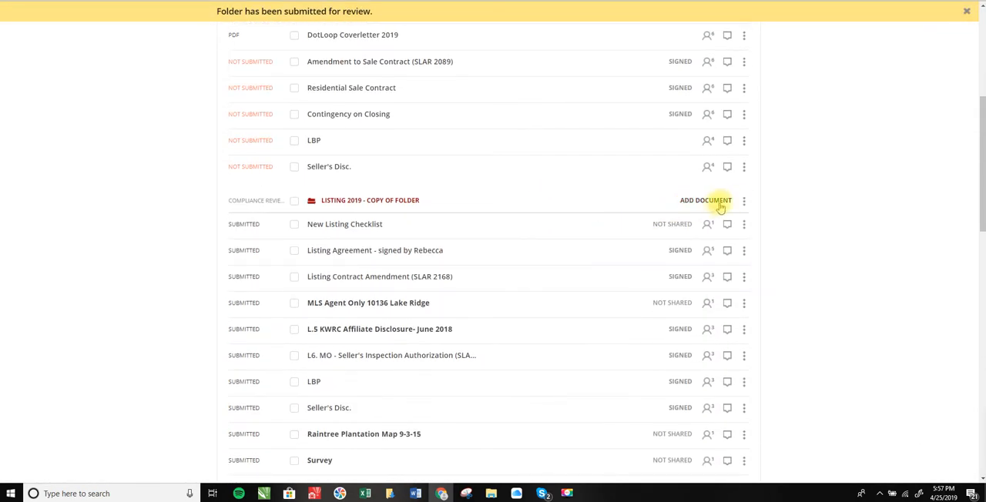
{"action": "left_click", "coordinate": [743, 200]}
{"action": "left_click", "coordinate": [729, 240]}
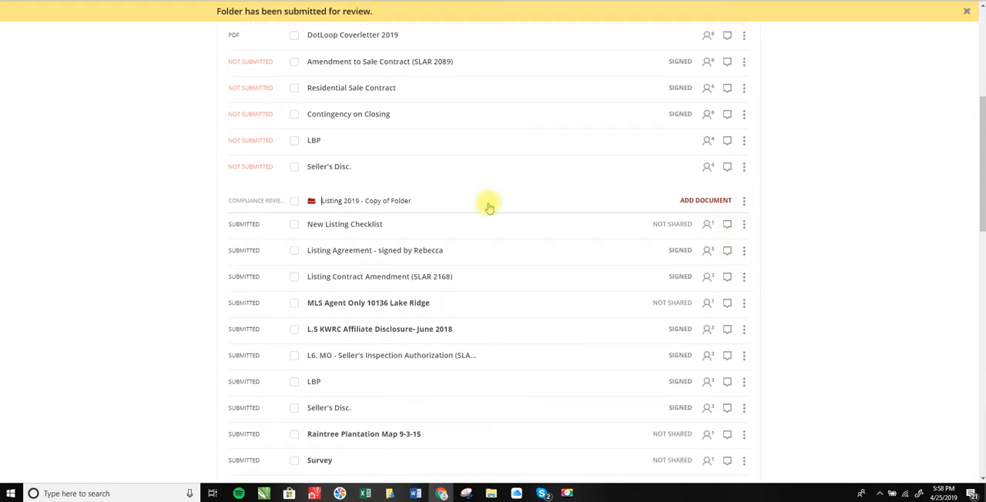
{"action": "left_click_drag", "start_coordinate": [416, 201], "coordinate": [361, 200]}
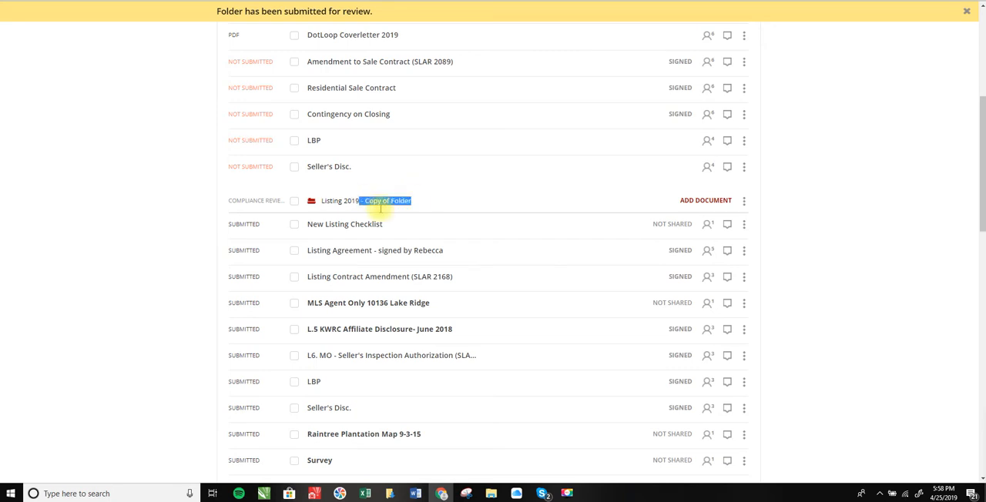
{"action": "key", "text": "BackSpace"}
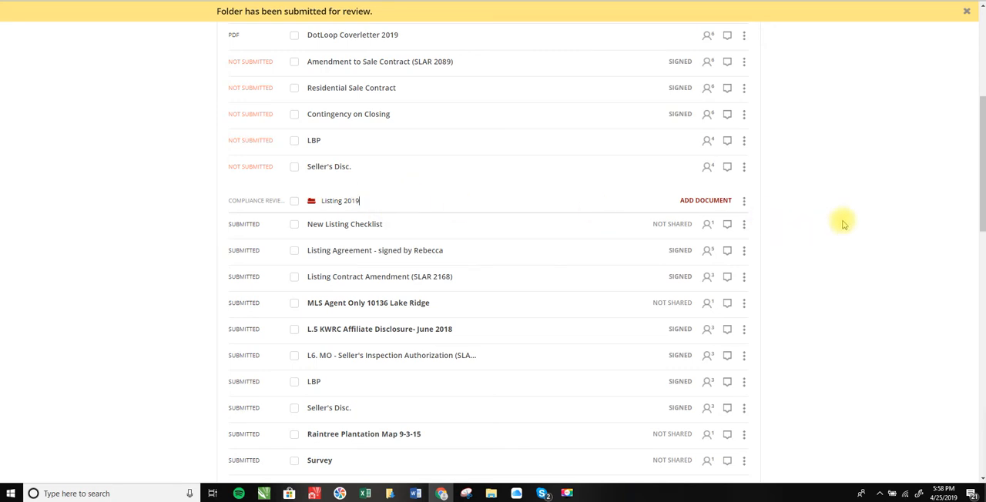
{"action": "left_click", "coordinate": [835, 220]}
Archive the "2018 Listing OLD - DO NOT USE OR DELETE" folder
{"action": "scroll", "coordinate": [832, 223], "scroll_direction": "down", "scroll_amount": 4}
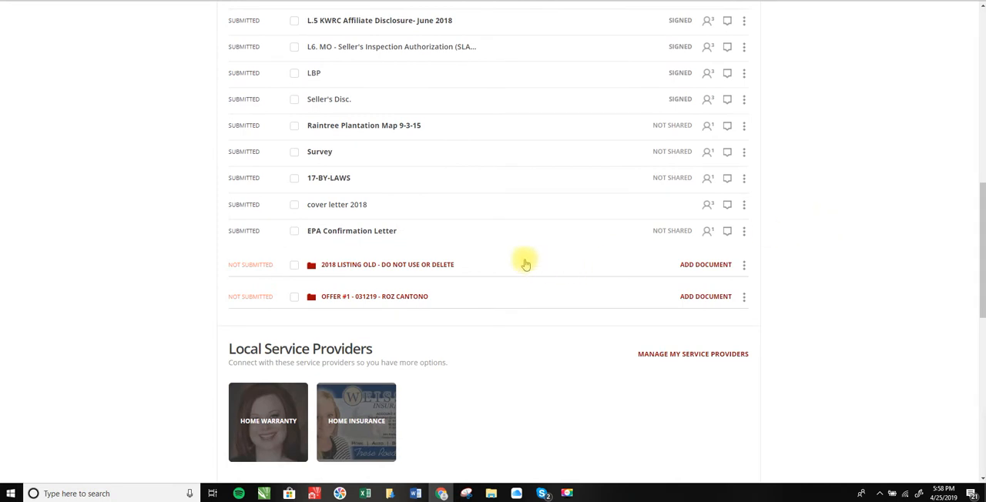
{"action": "left_click", "coordinate": [744, 264]}
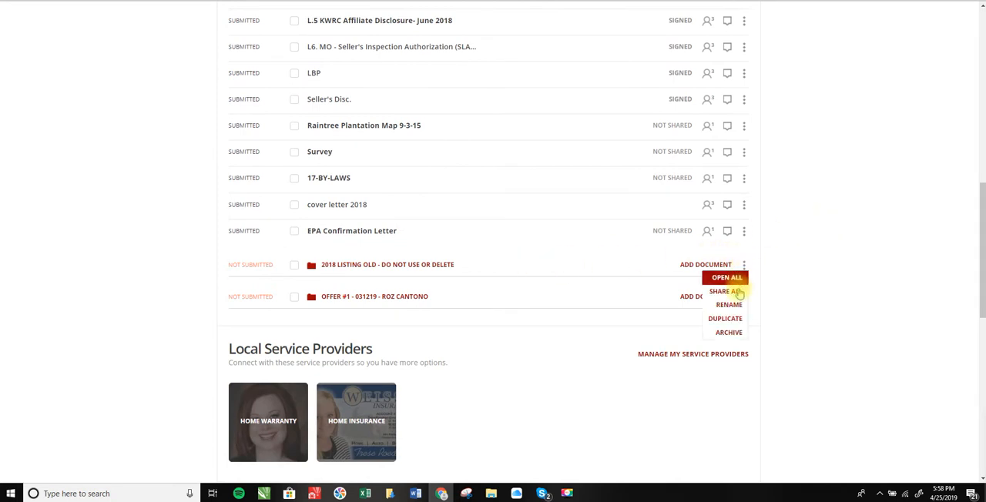
{"action": "left_click", "coordinate": [729, 332]}
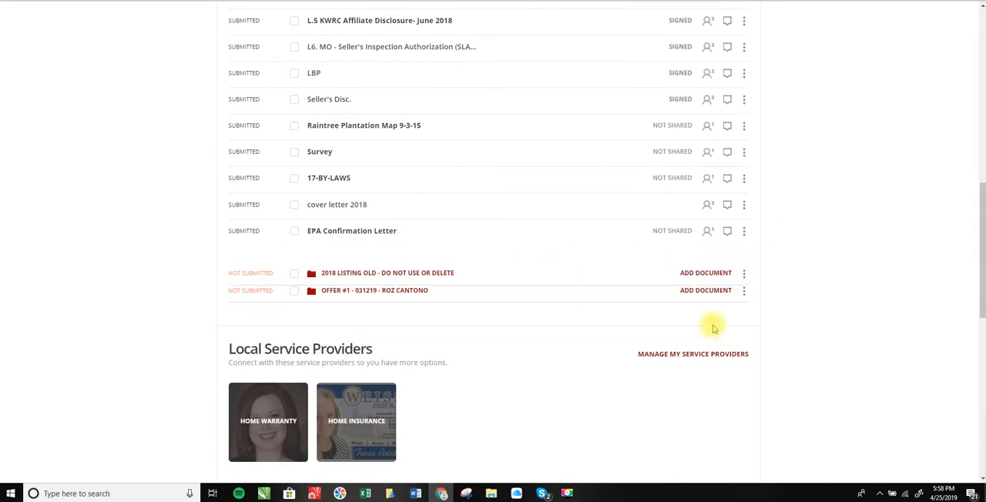
{"action": "left_click", "coordinate": [744, 264]}
{"action": "left_click", "coordinate": [730, 334]}
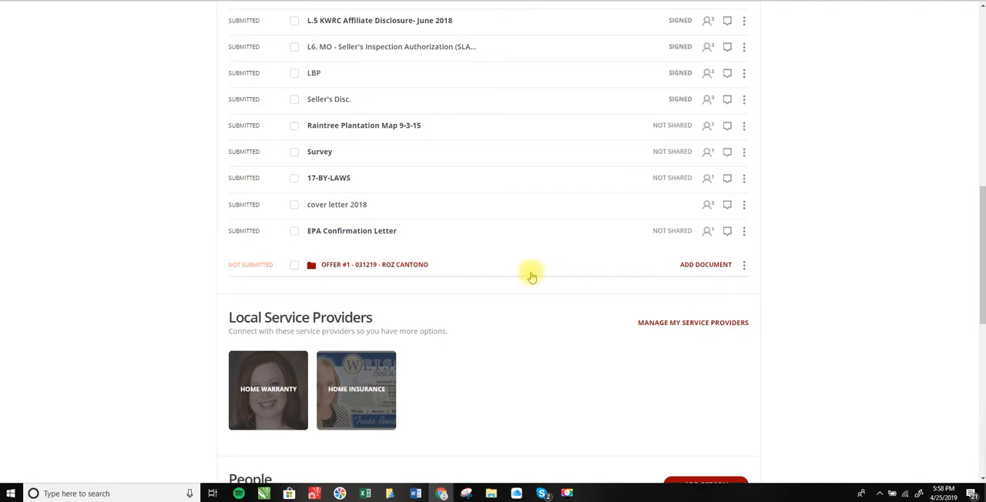
Check the Listing 2019 folder's submitted documents and switch to the CCM spreadsheet in Google Sheets
{"action": "scroll", "coordinate": [491, 254], "scroll_direction": "up", "scroll_amount": 3}
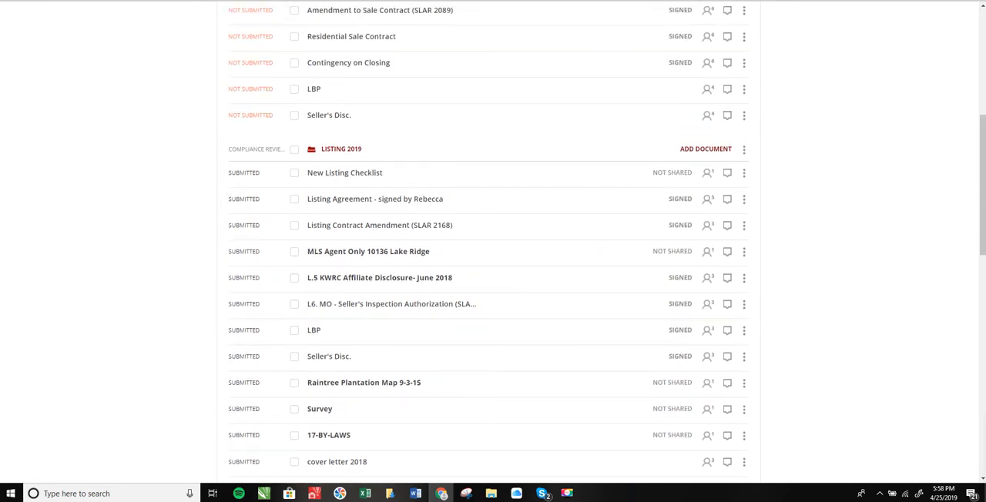
{"action": "left_click", "coordinate": [454, 1]}
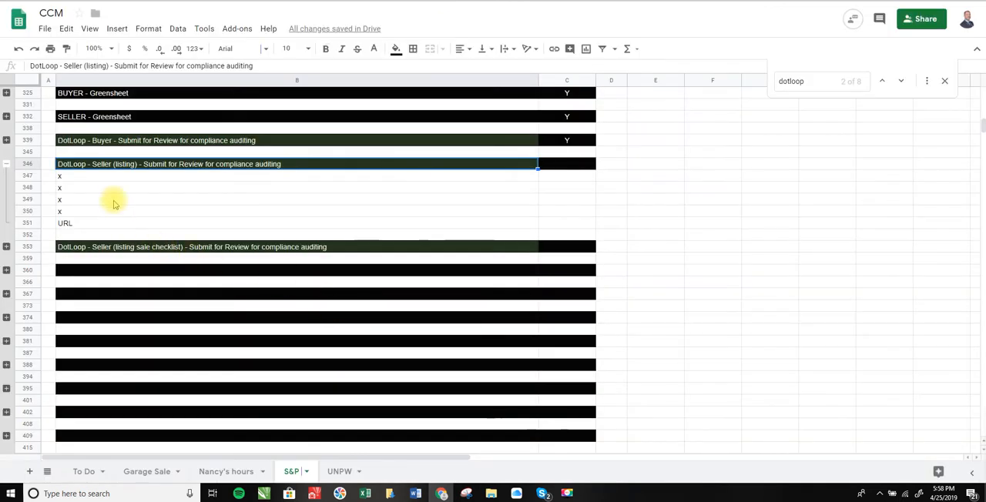